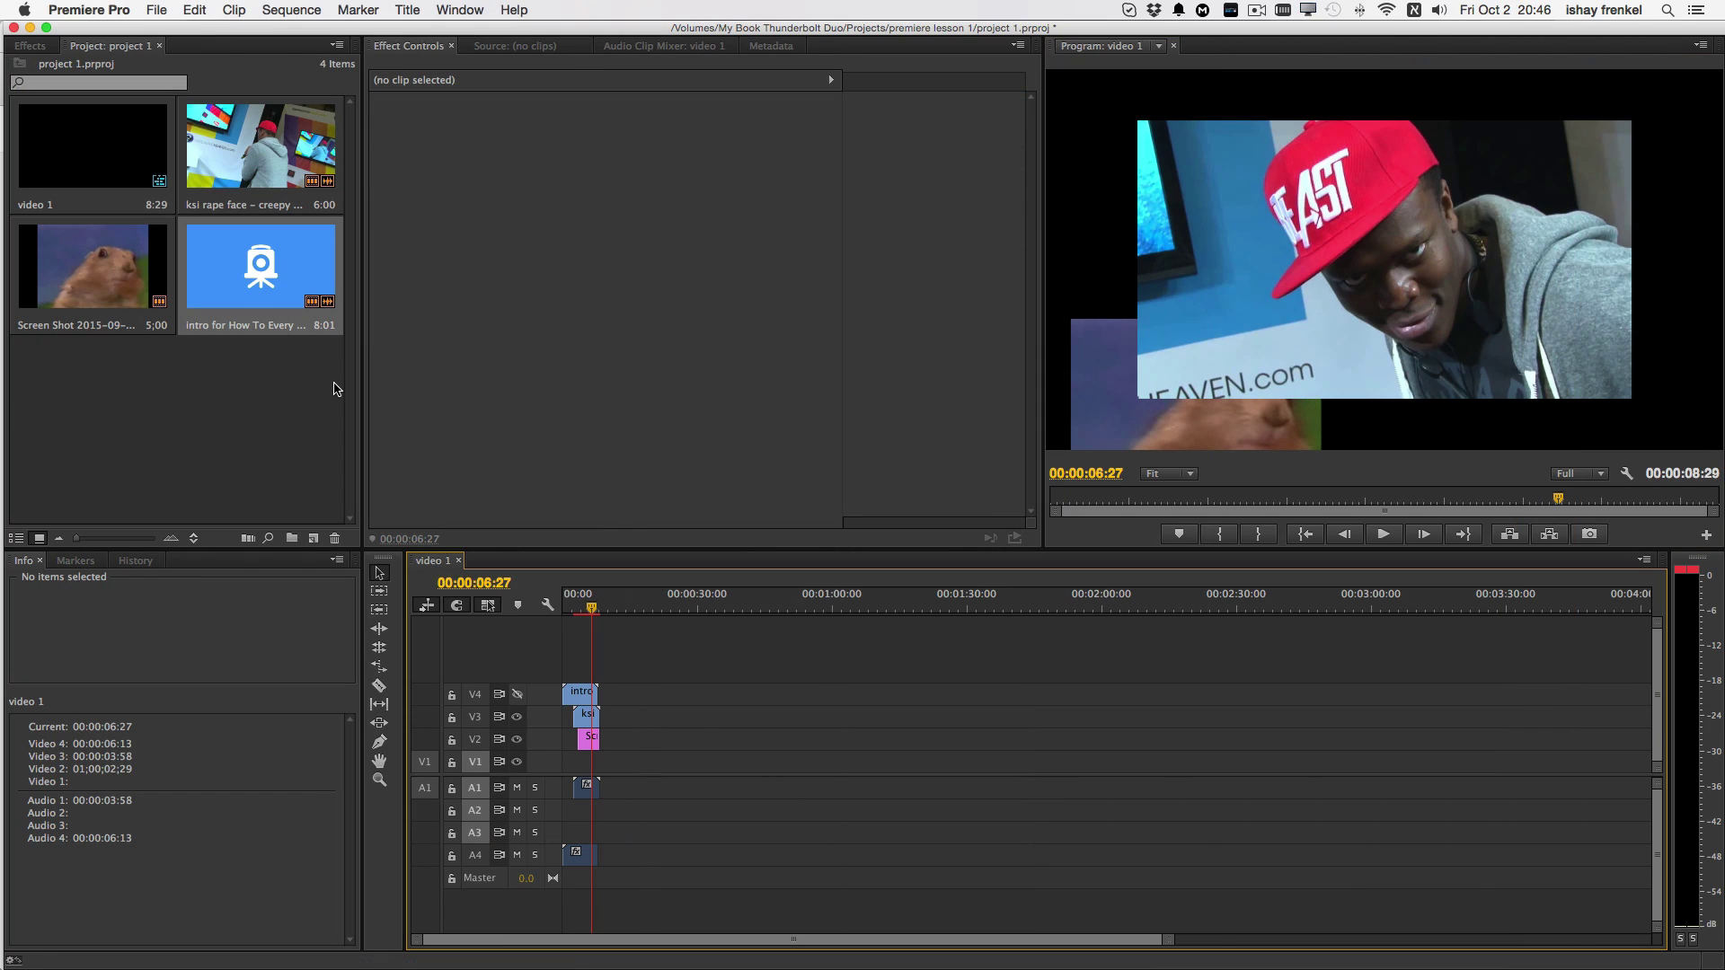
Select the intro clip on track V4 so its effects show in Effect Controls
click(580, 698)
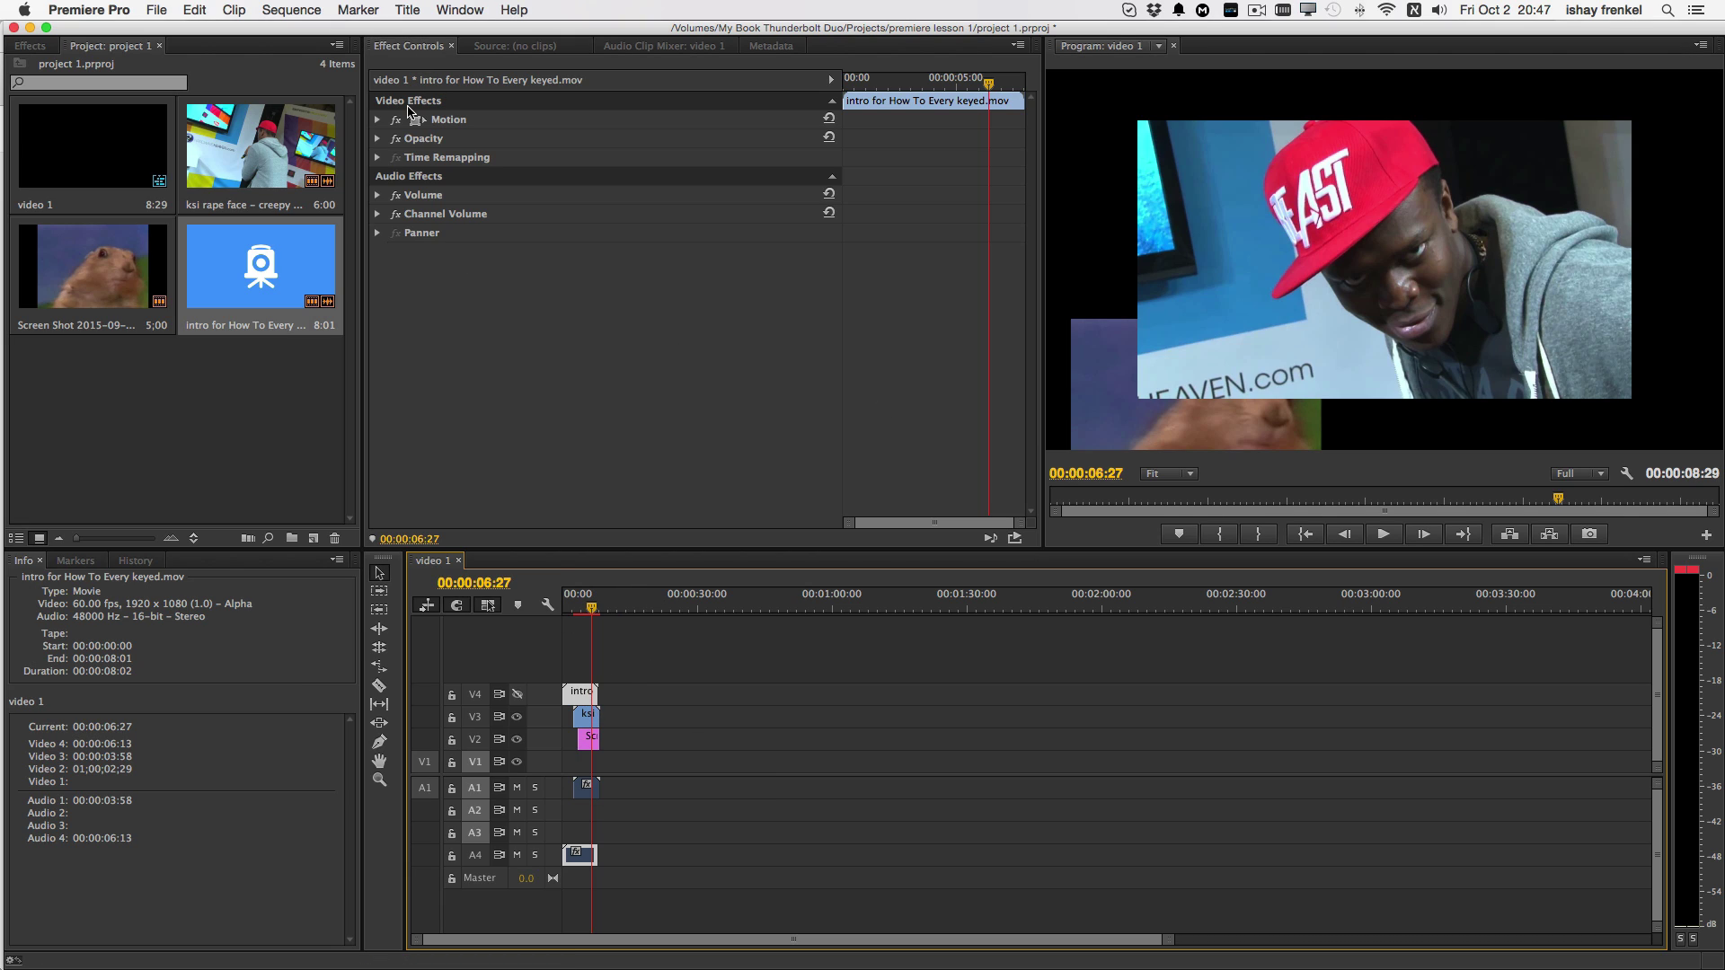
Expand the intro clip's Motion effect, toggle it off and on, and undo a Position X change
click(470, 123)
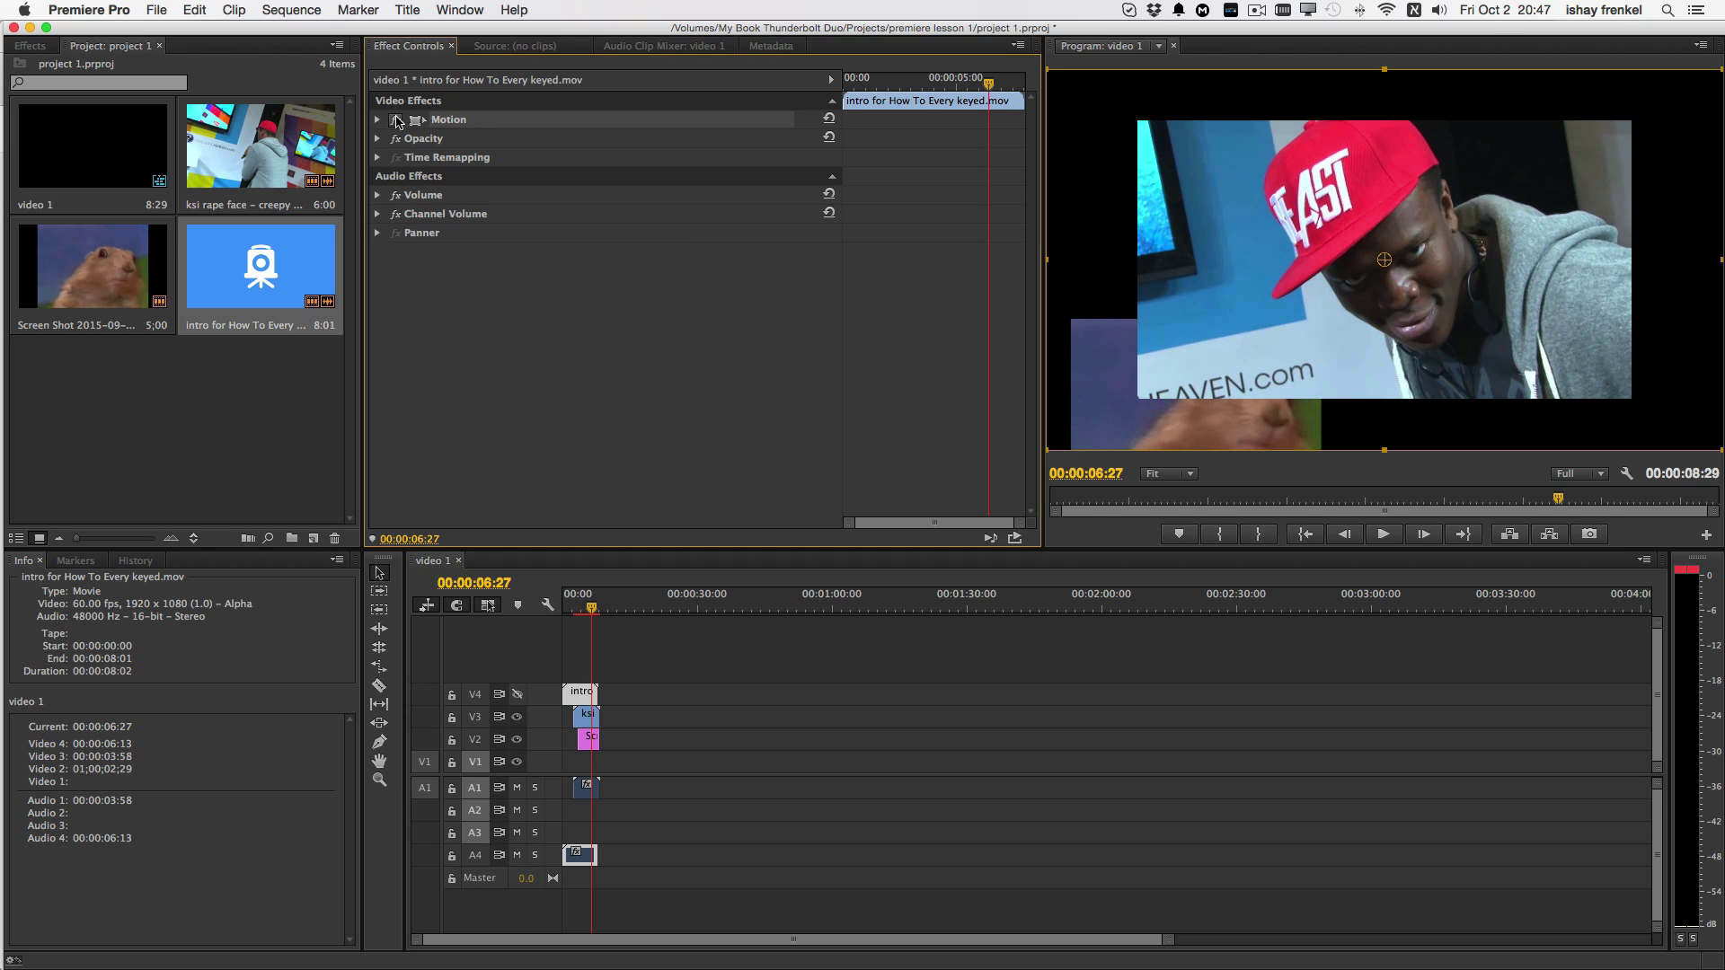
click(378, 121)
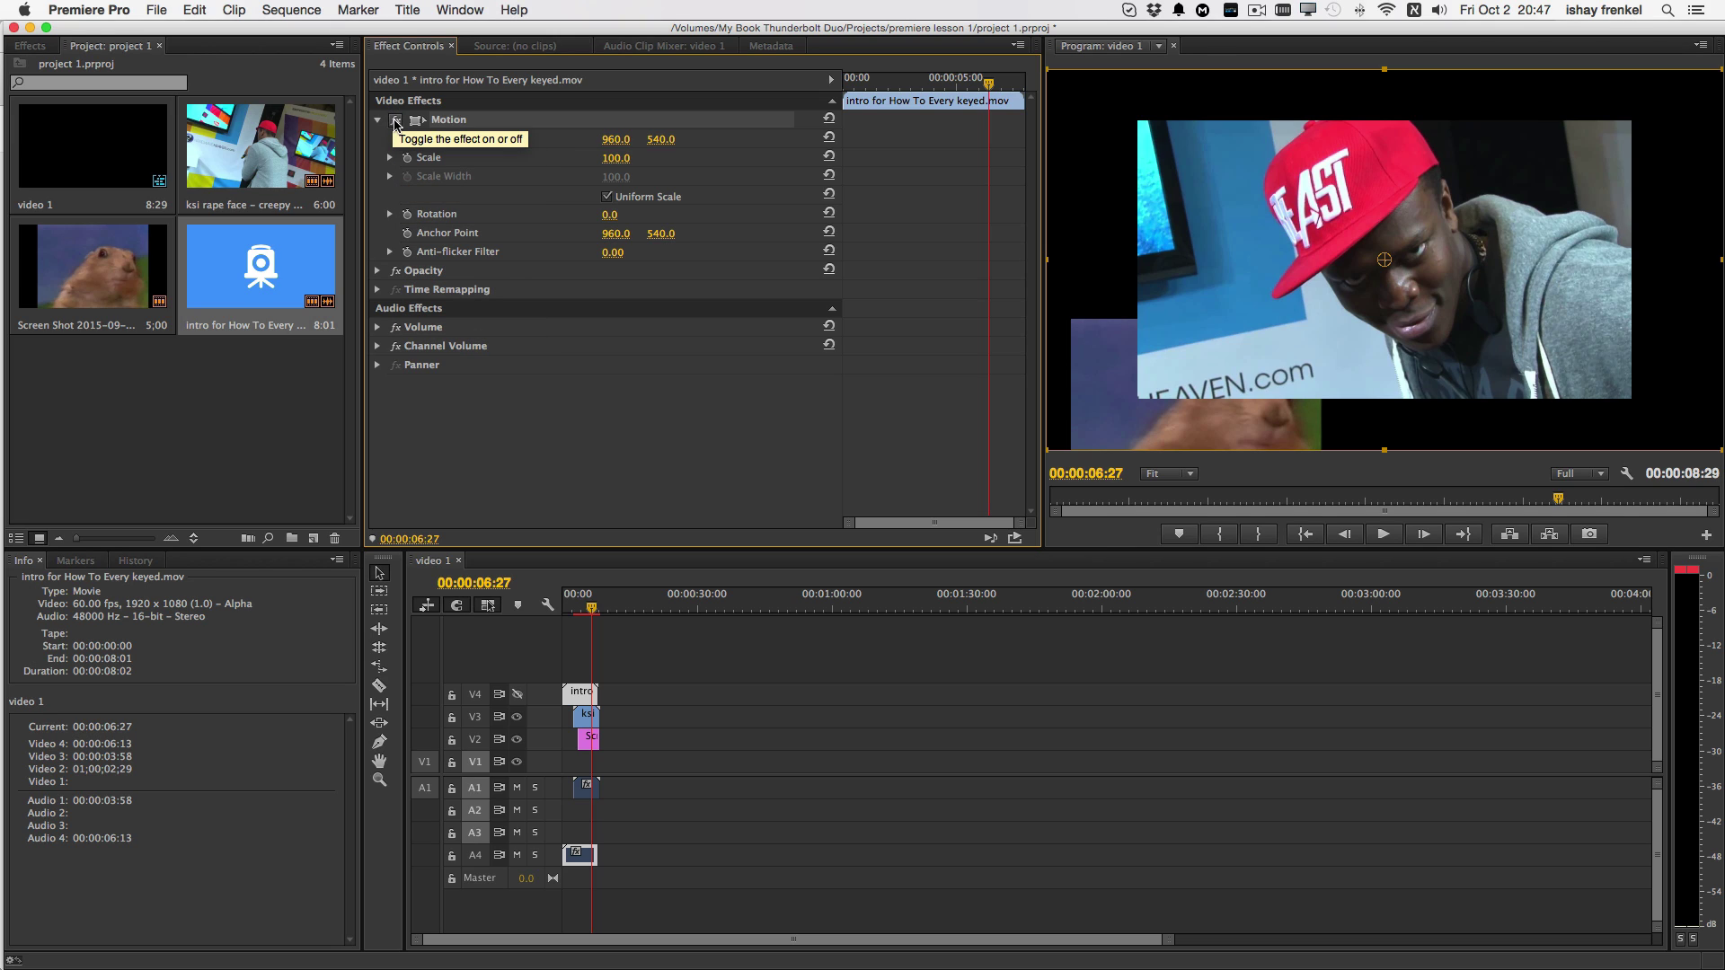
click(396, 120)
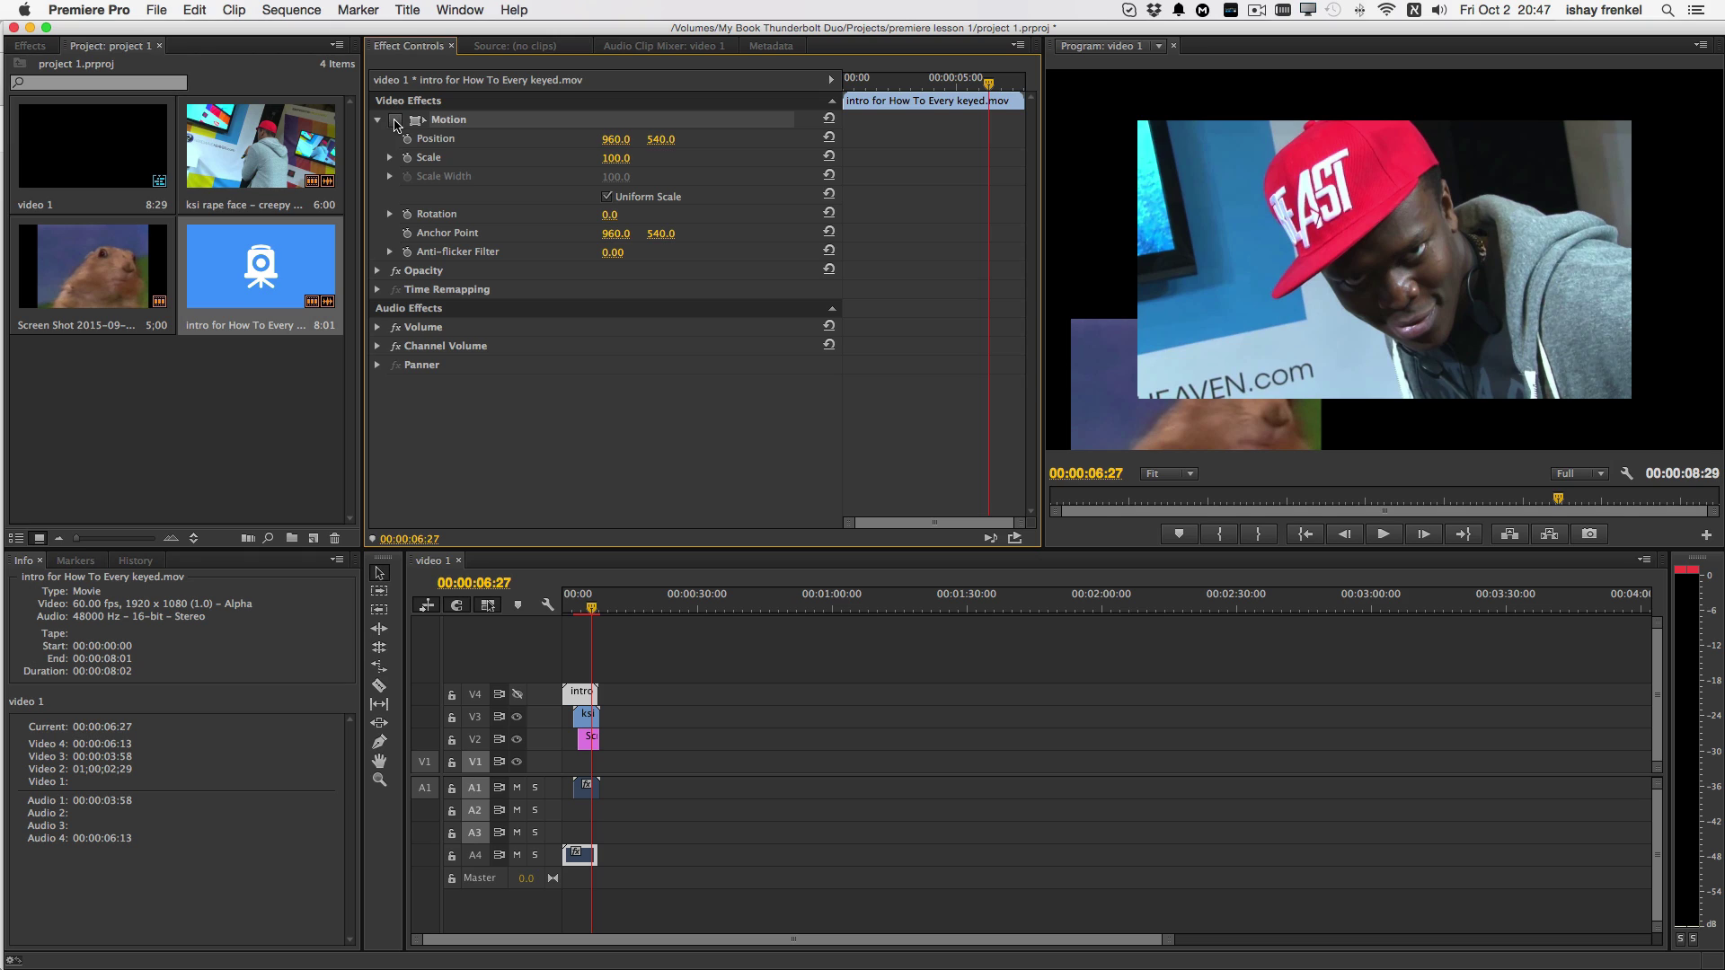
click(396, 121)
drag(617, 139, 726, 140)
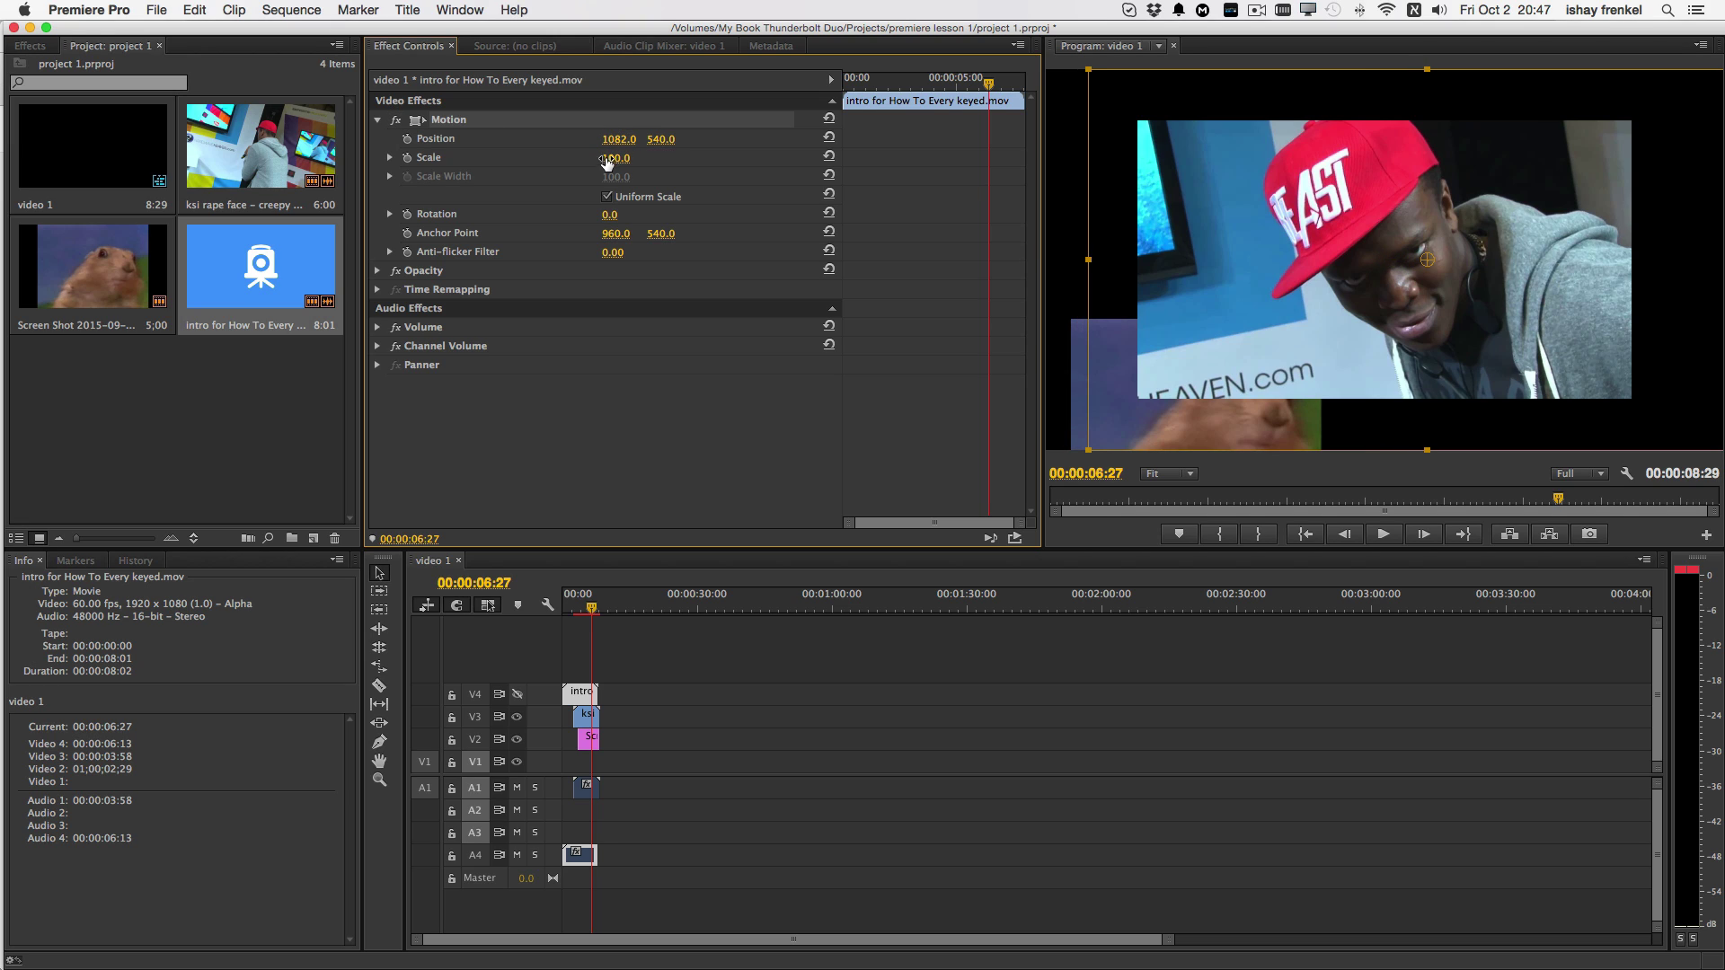
key(super+z)
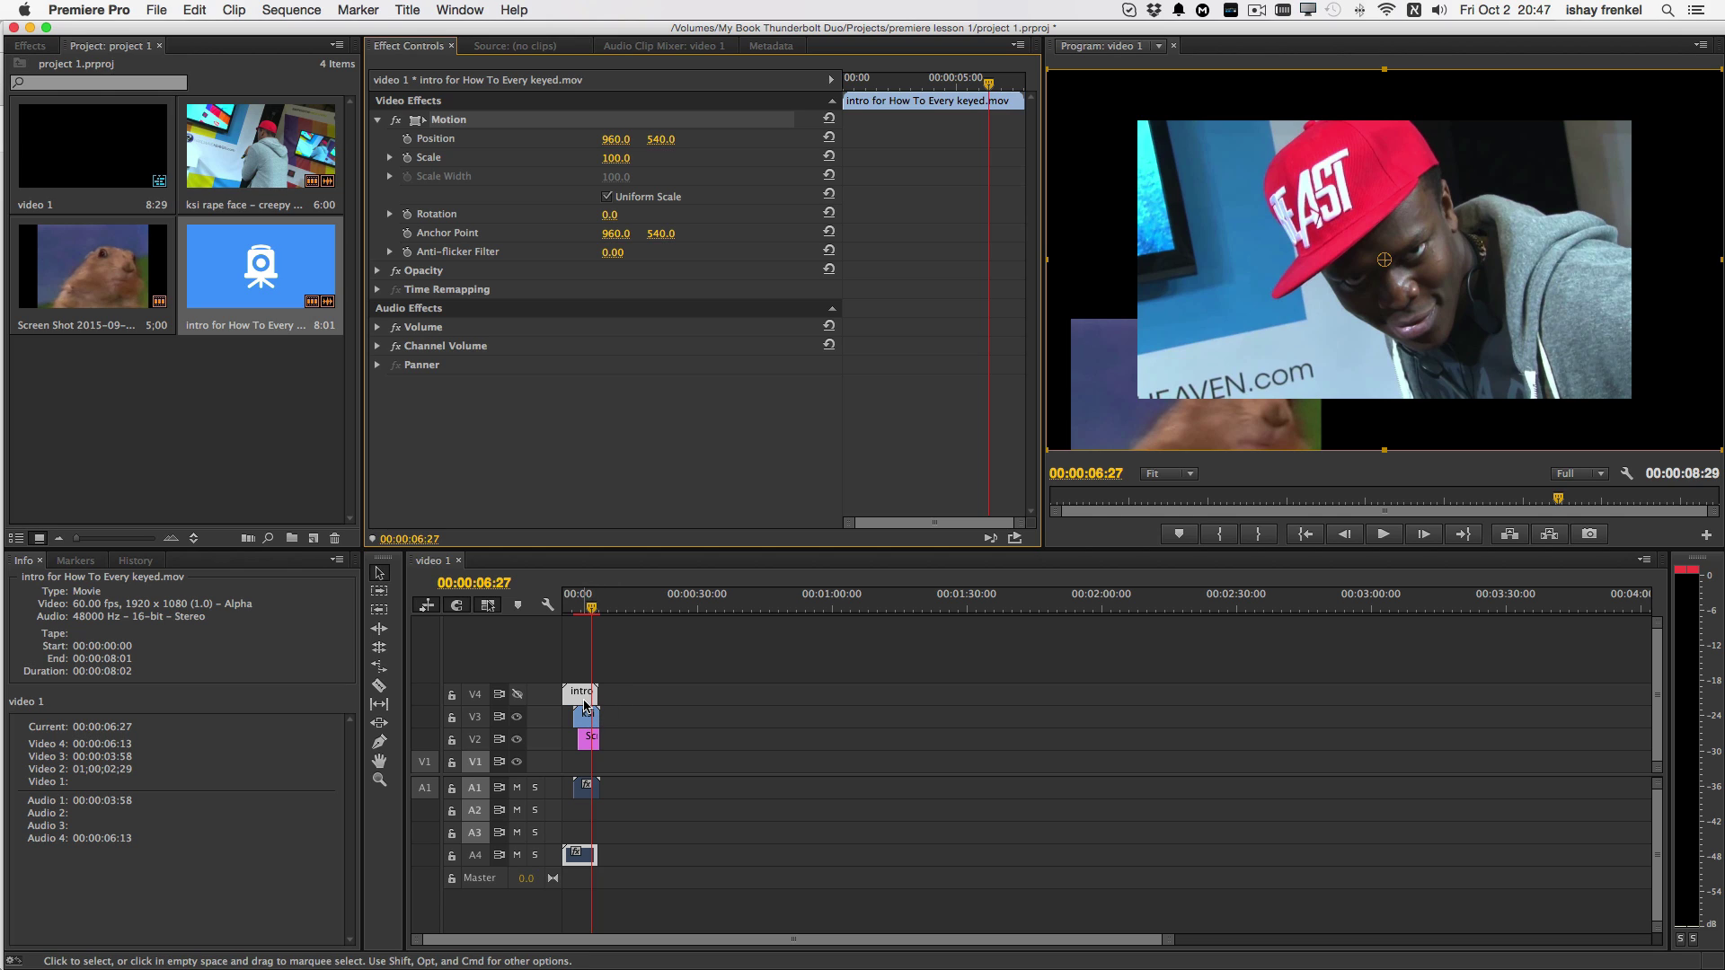
Delete the intro clip and select the ksi clip to adjust its Motion
key(Delete)
click(586, 716)
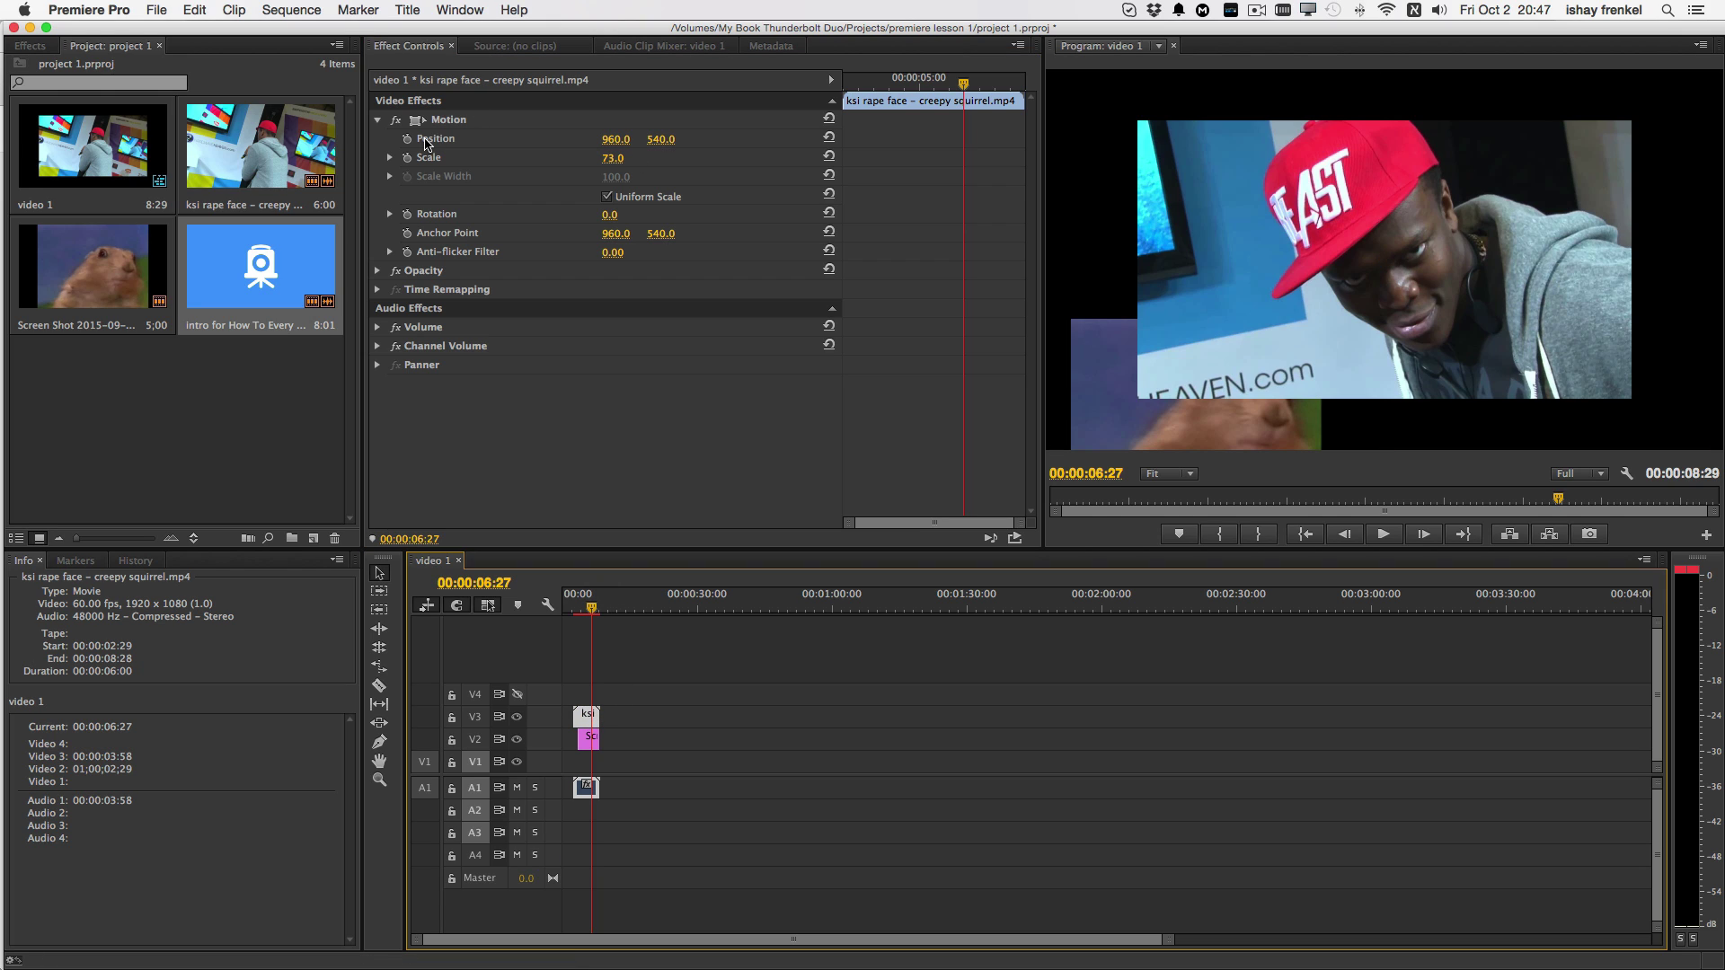
drag(607, 140, 701, 140)
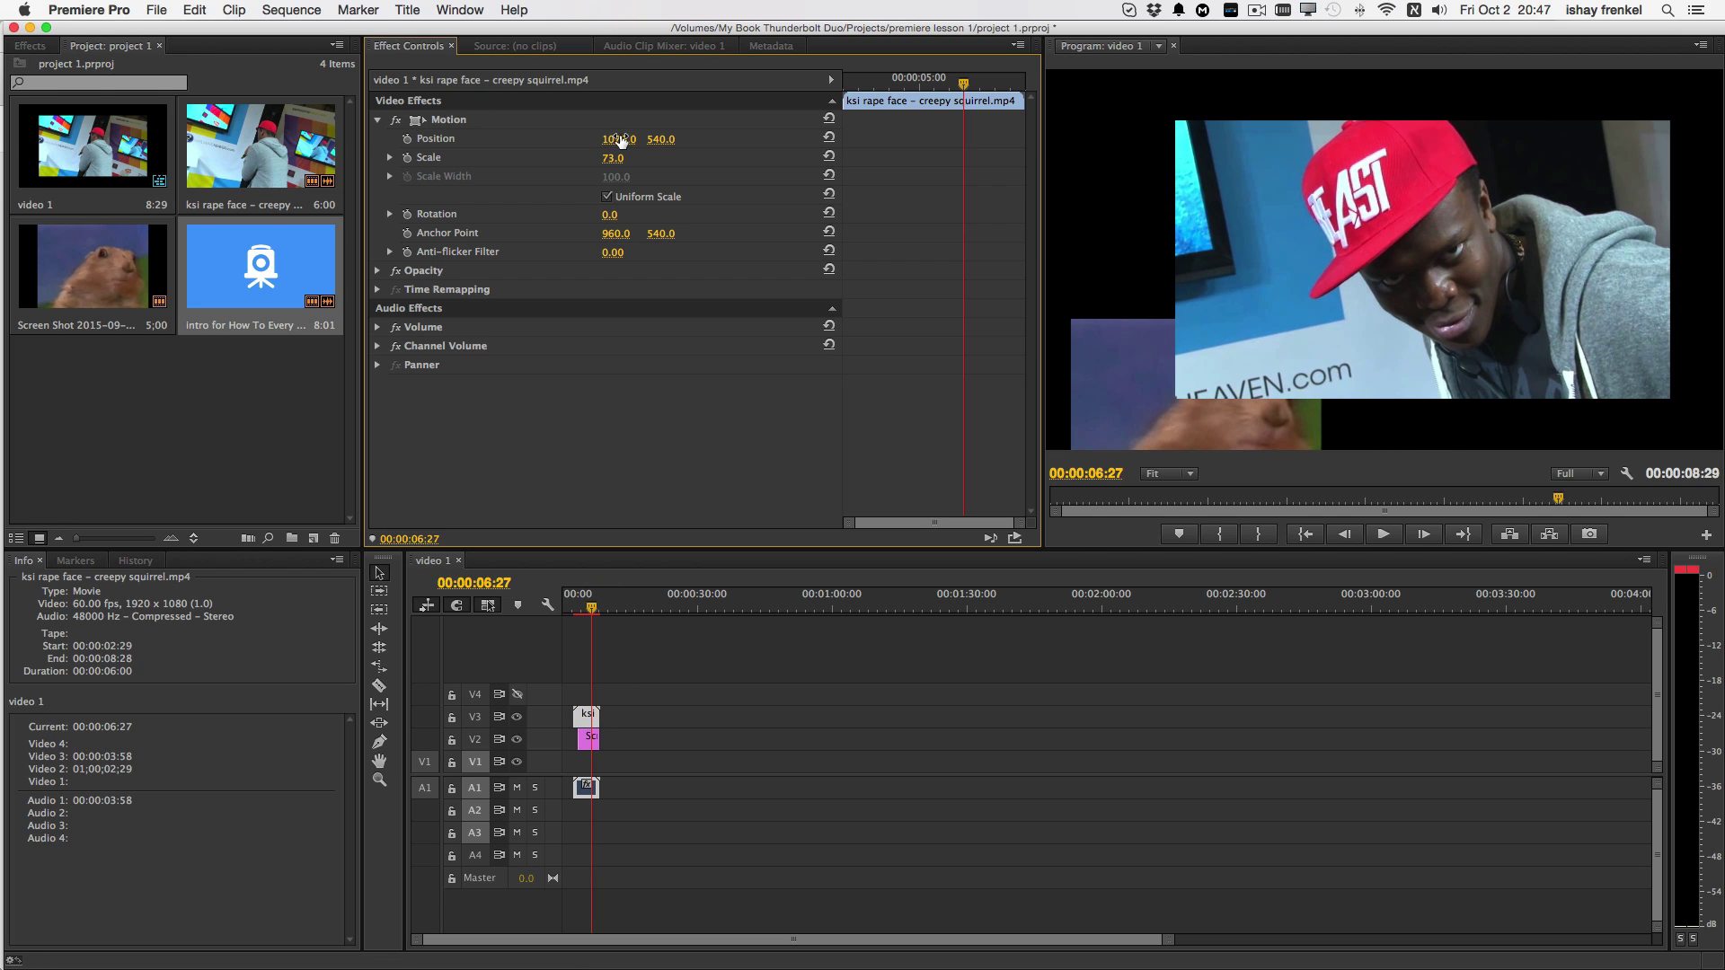
click(396, 120)
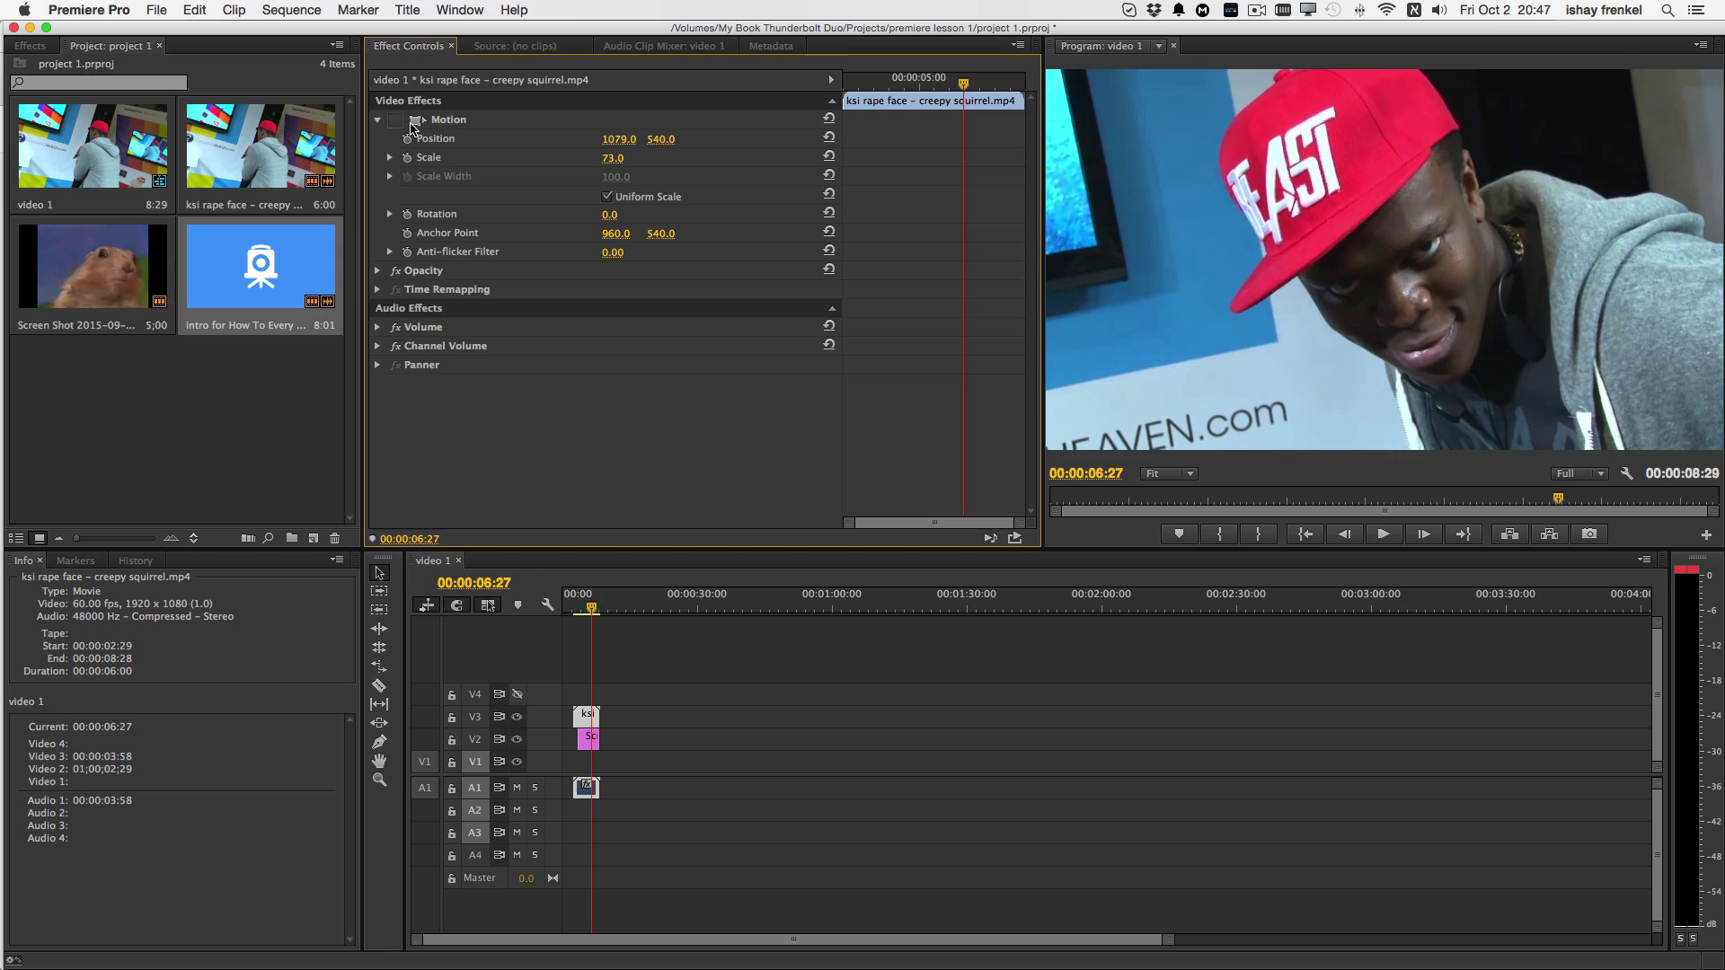
Reset the ksi clip's Motion to Position 960, 540 and Scale 100
click(402, 122)
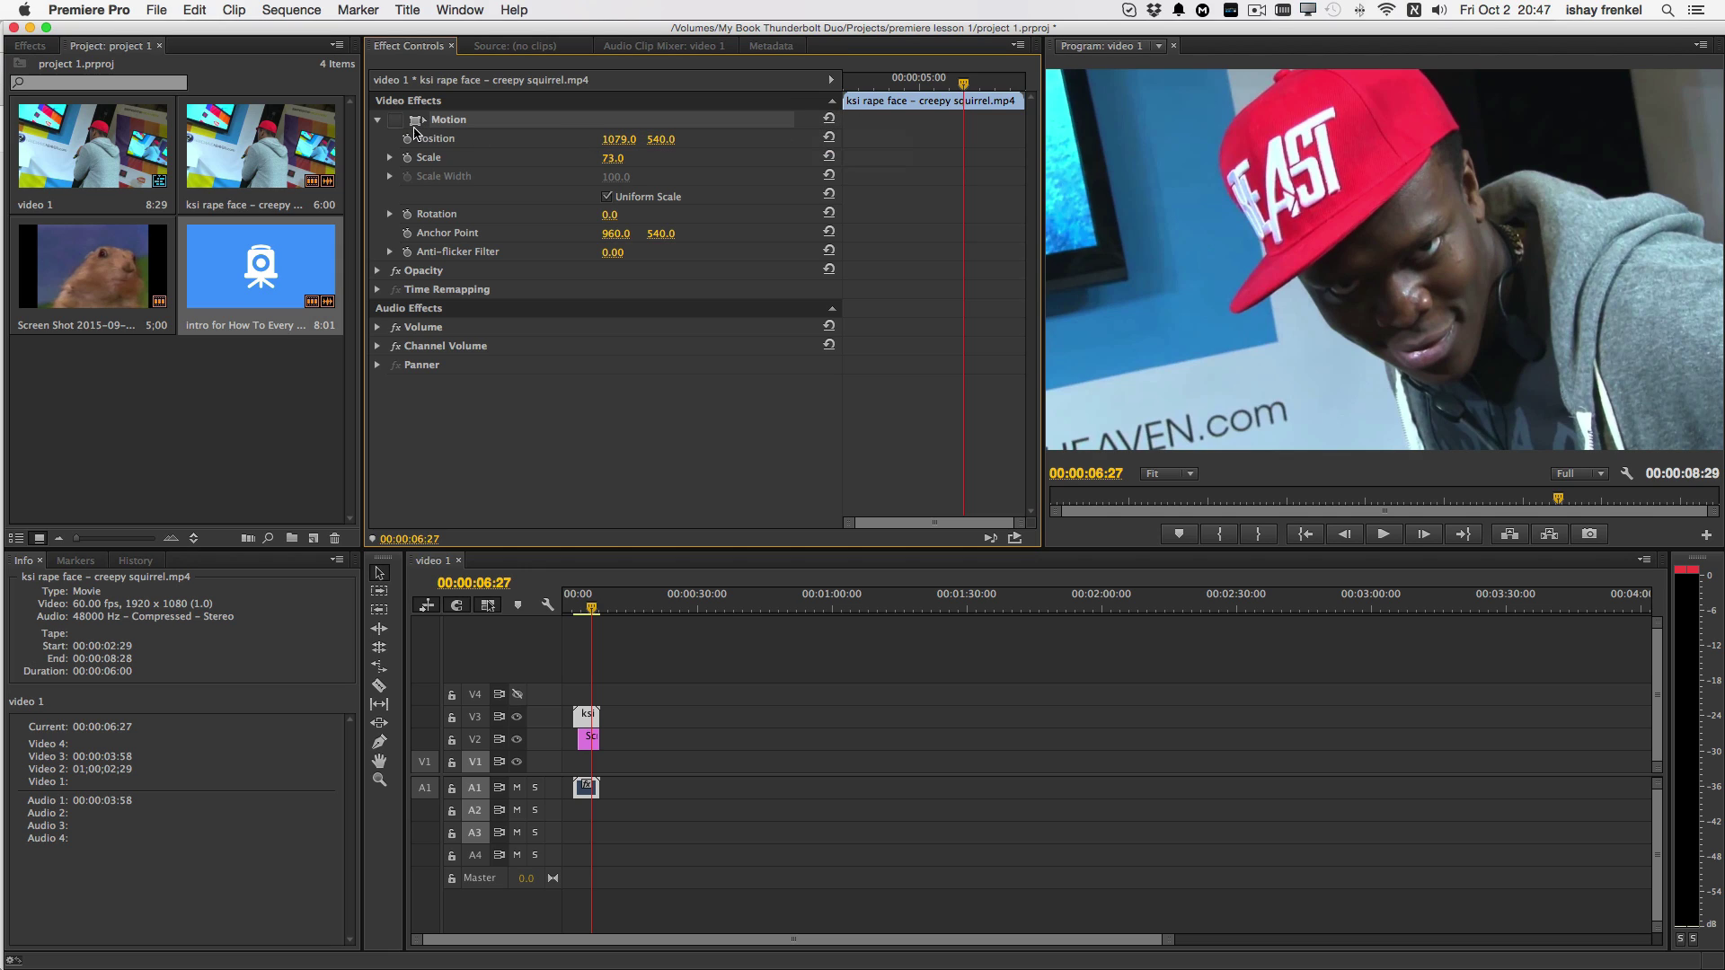
click(829, 118)
click(398, 121)
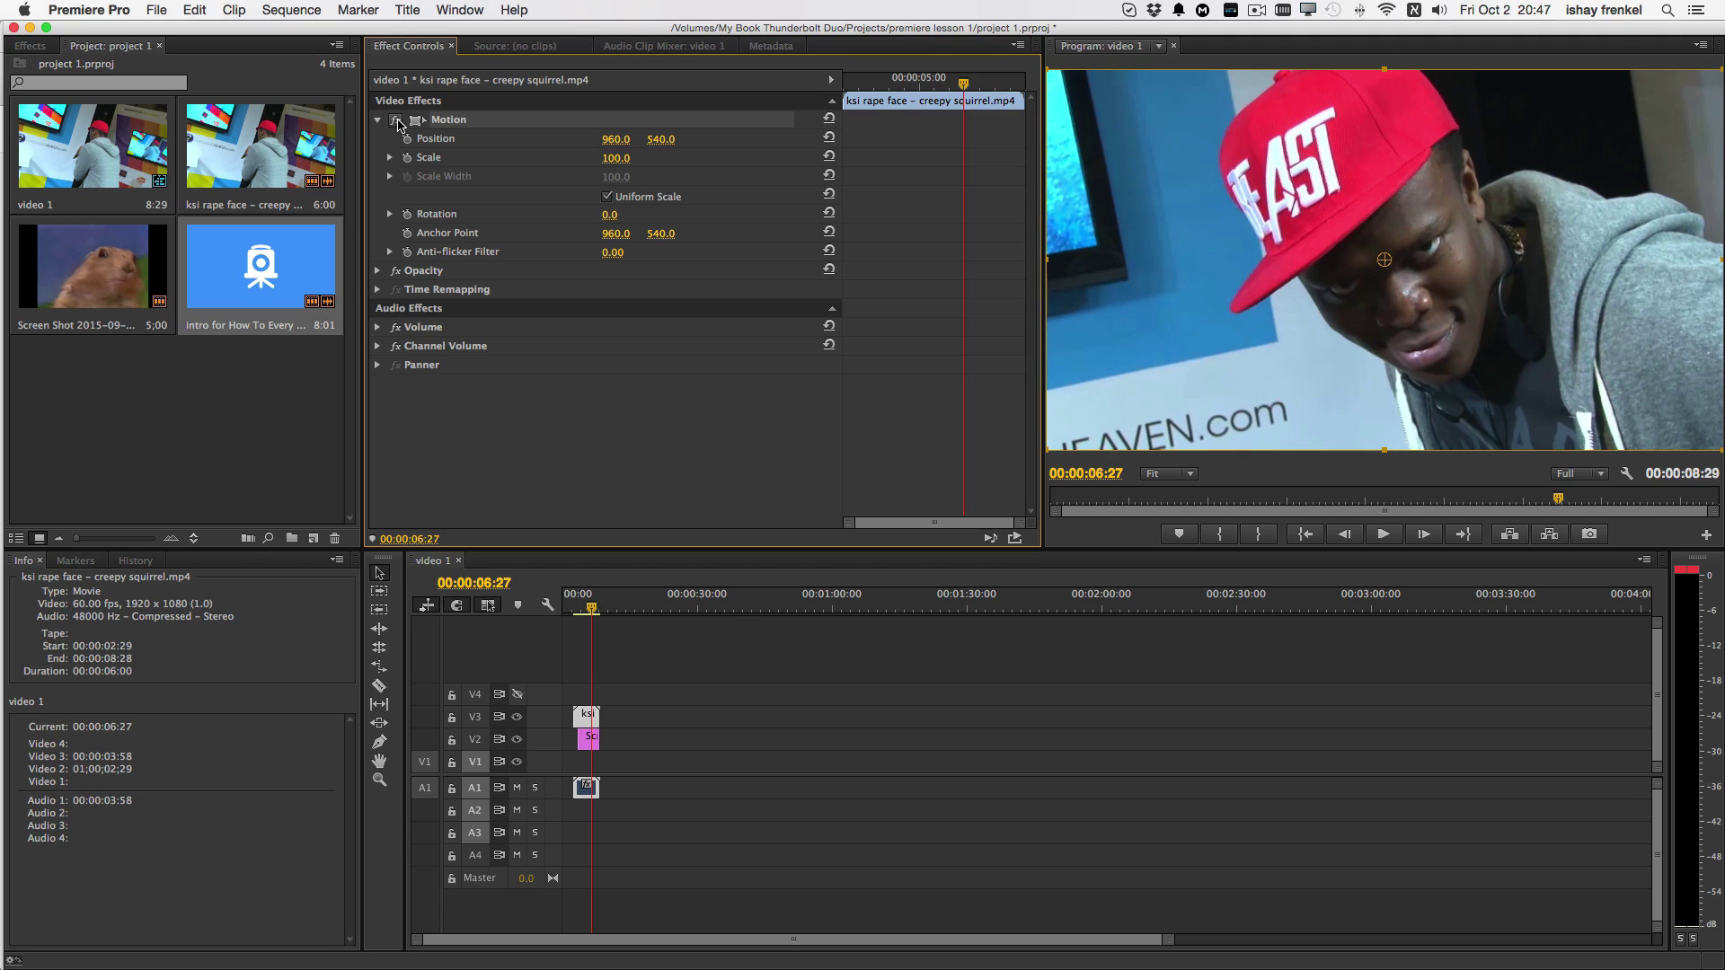
key(super+z)
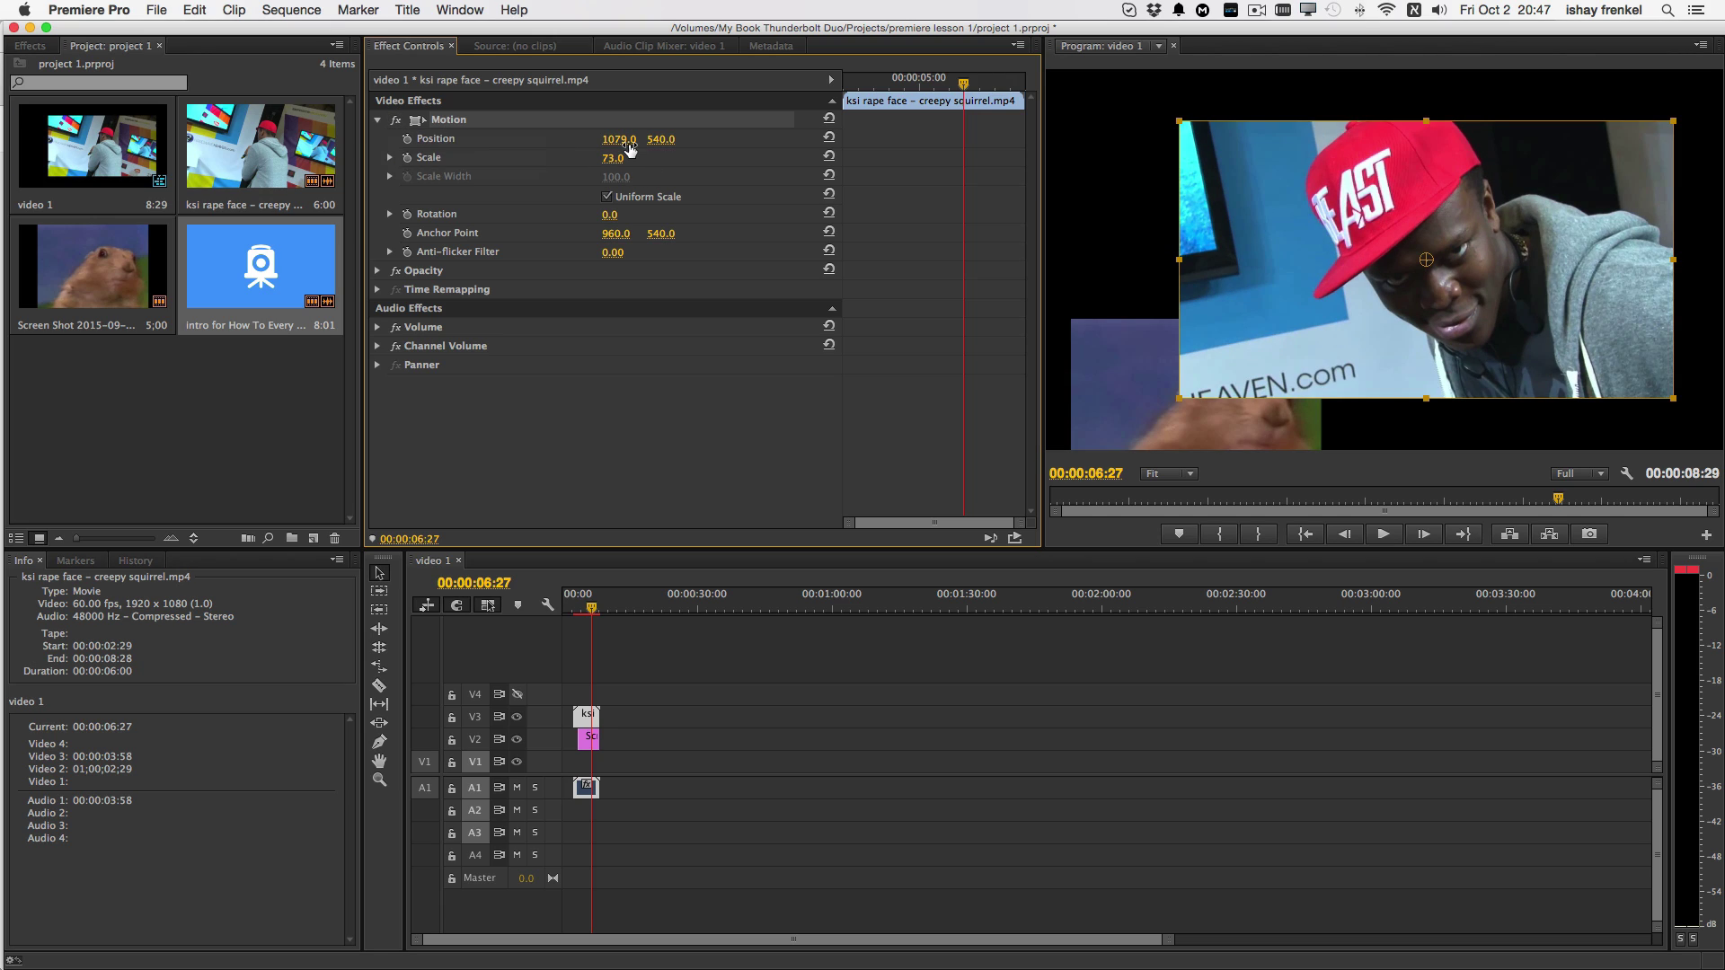
click(829, 118)
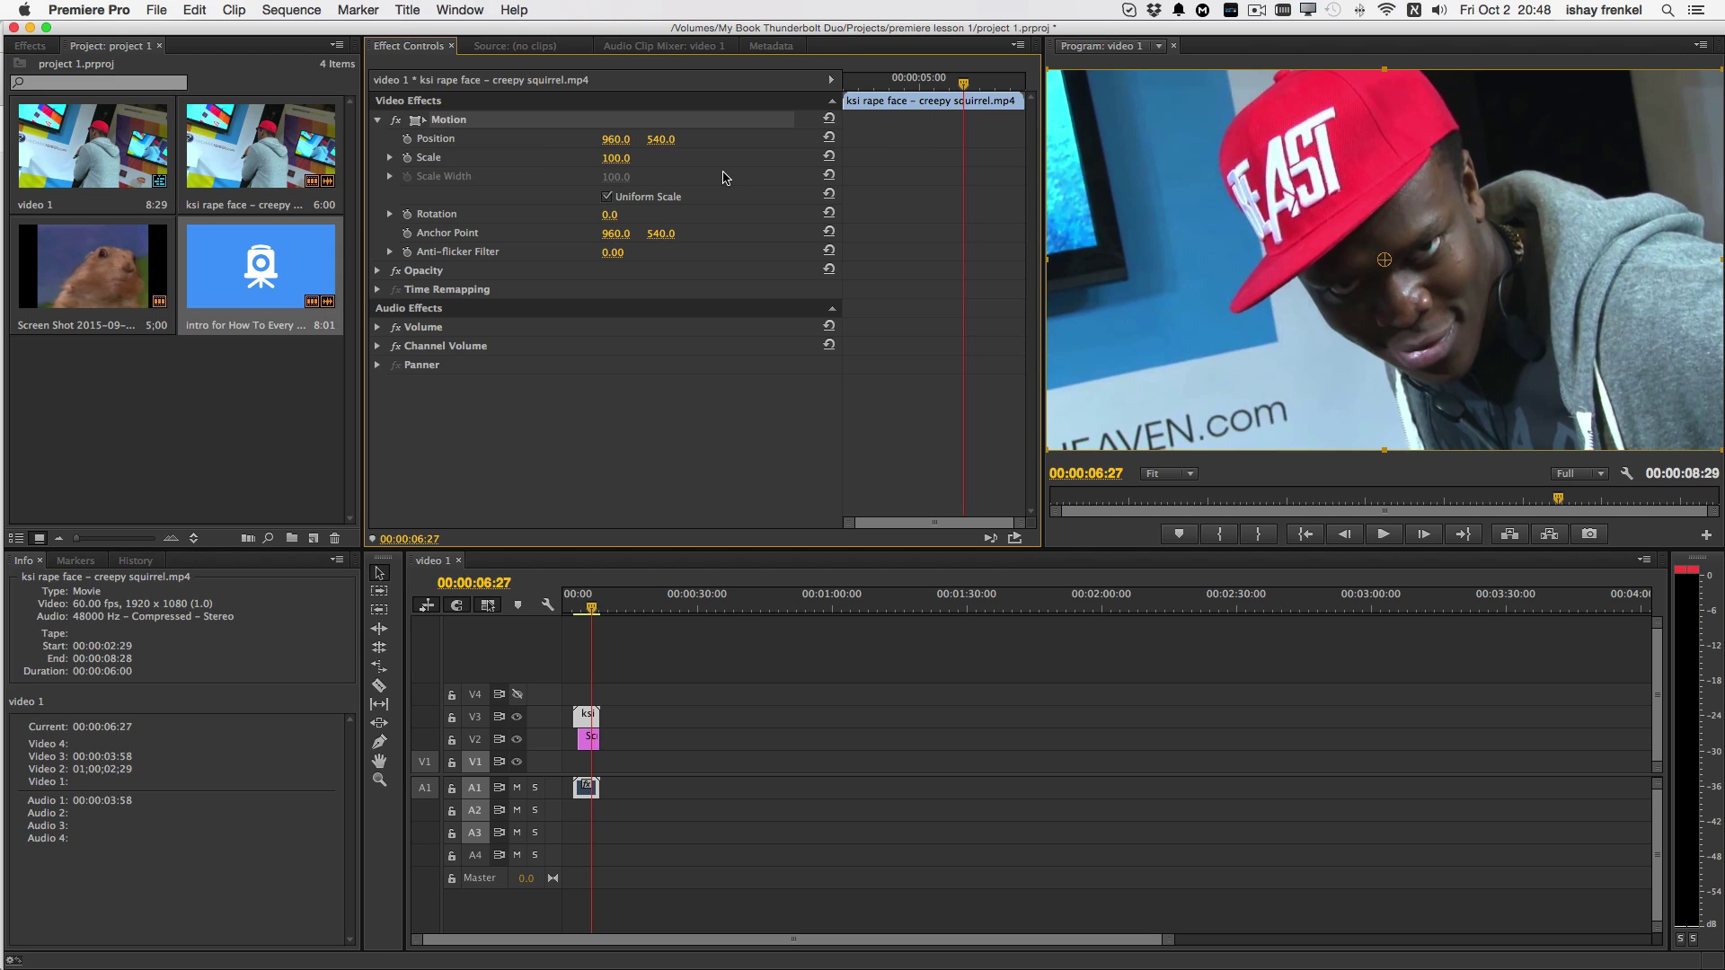
Move the ksi clip's Motion Position to X 430.0 and Y 456.0
mouse_move(617, 139)
mouse_down()
mouse_move(896, 139)
mouse_move(616, 142)
mouse_up()
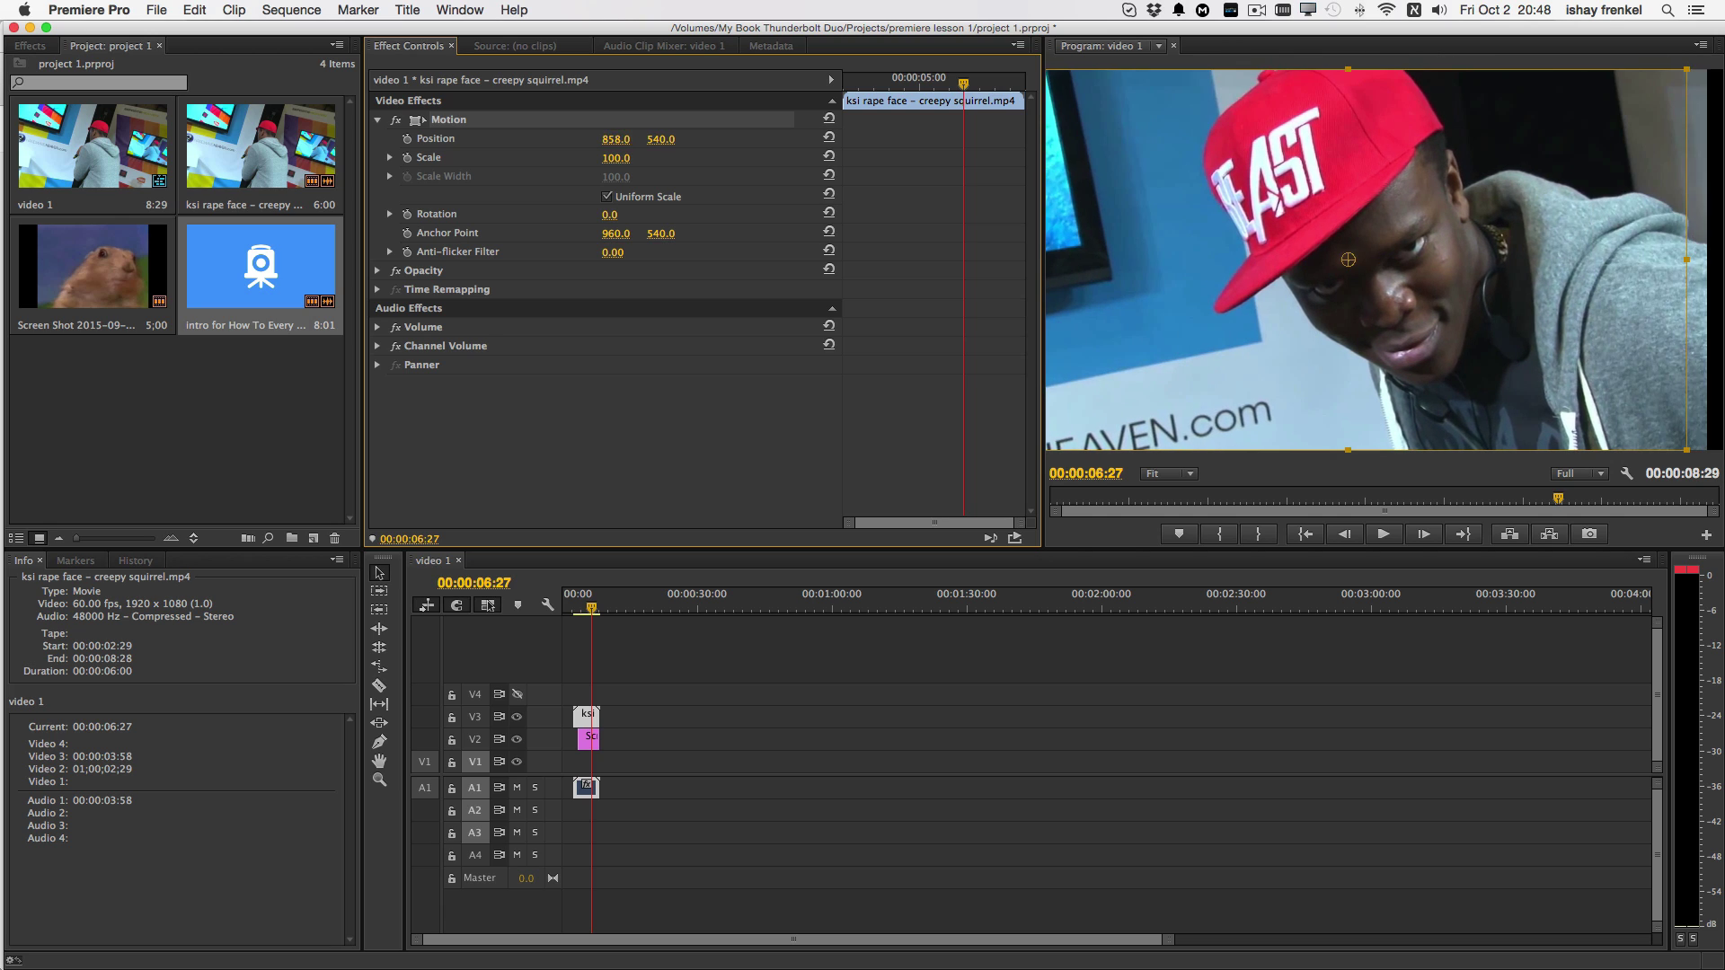
click(619, 140)
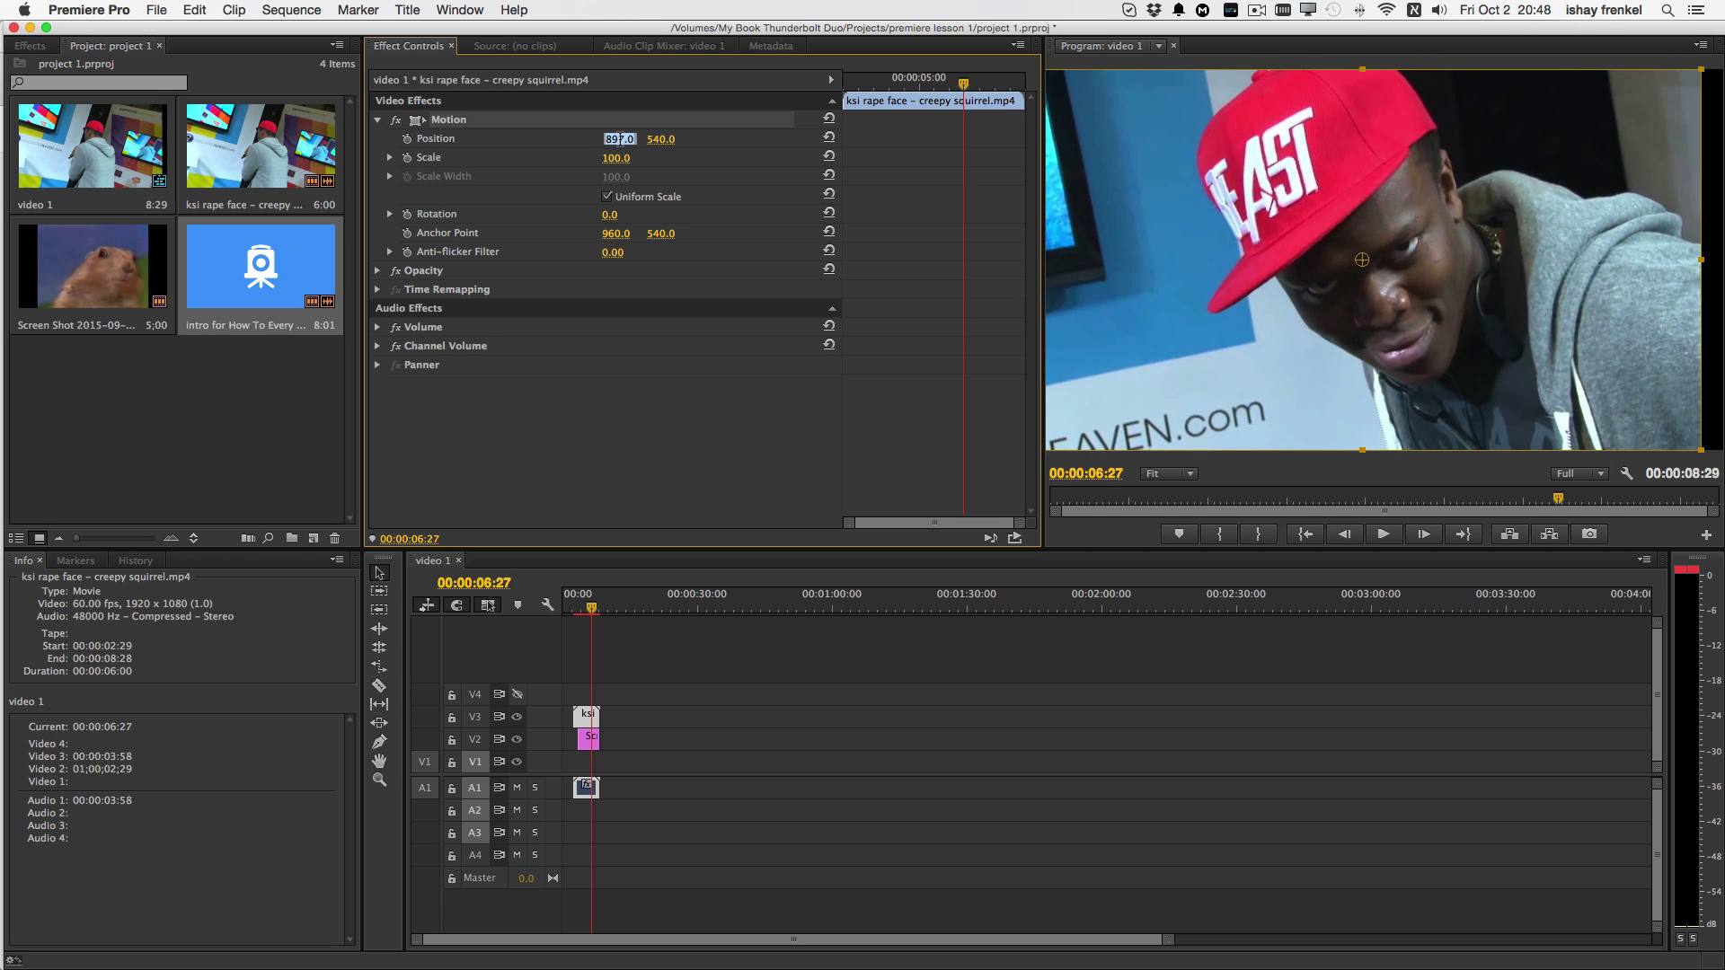
text(0)
key(Return)
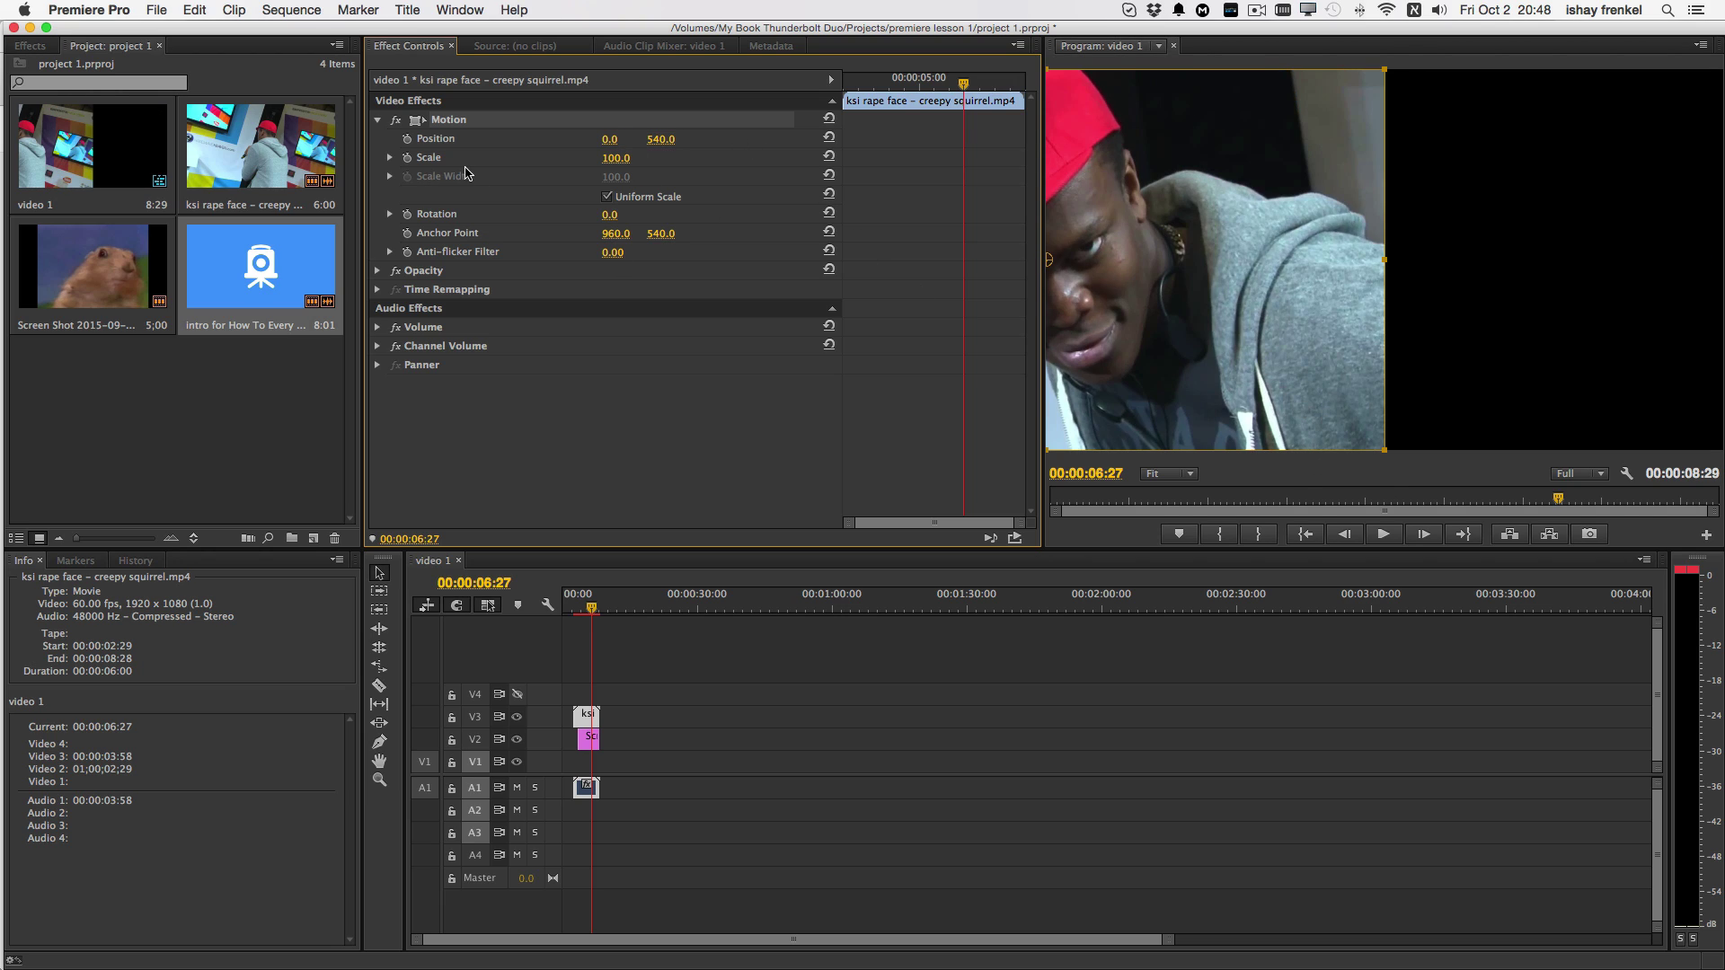
mouse_move(662, 139)
mouse_down()
mouse_move(853, 139)
mouse_move(629, 140)
mouse_move(644, 167)
mouse_up()
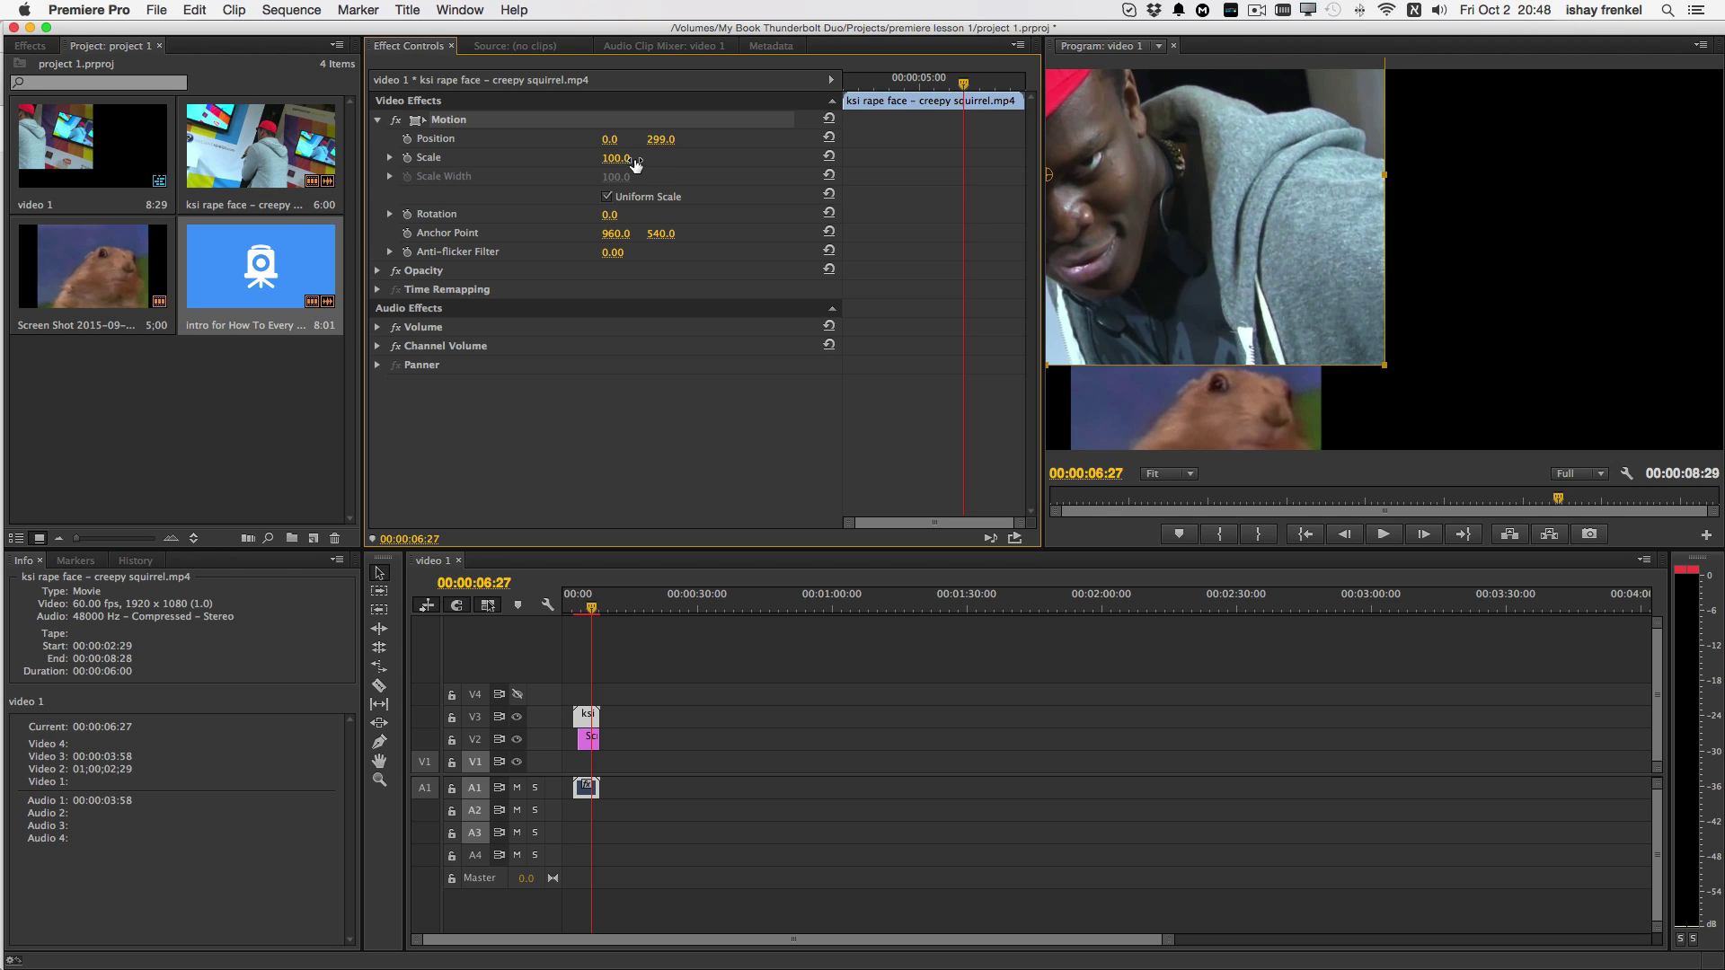
mouse_move(613, 158)
mouse_down()
mouse_move(683, 157)
mouse_move(617, 157)
mouse_move(629, 139)
mouse_move(688, 139)
mouse_move(655, 142)
mouse_up()
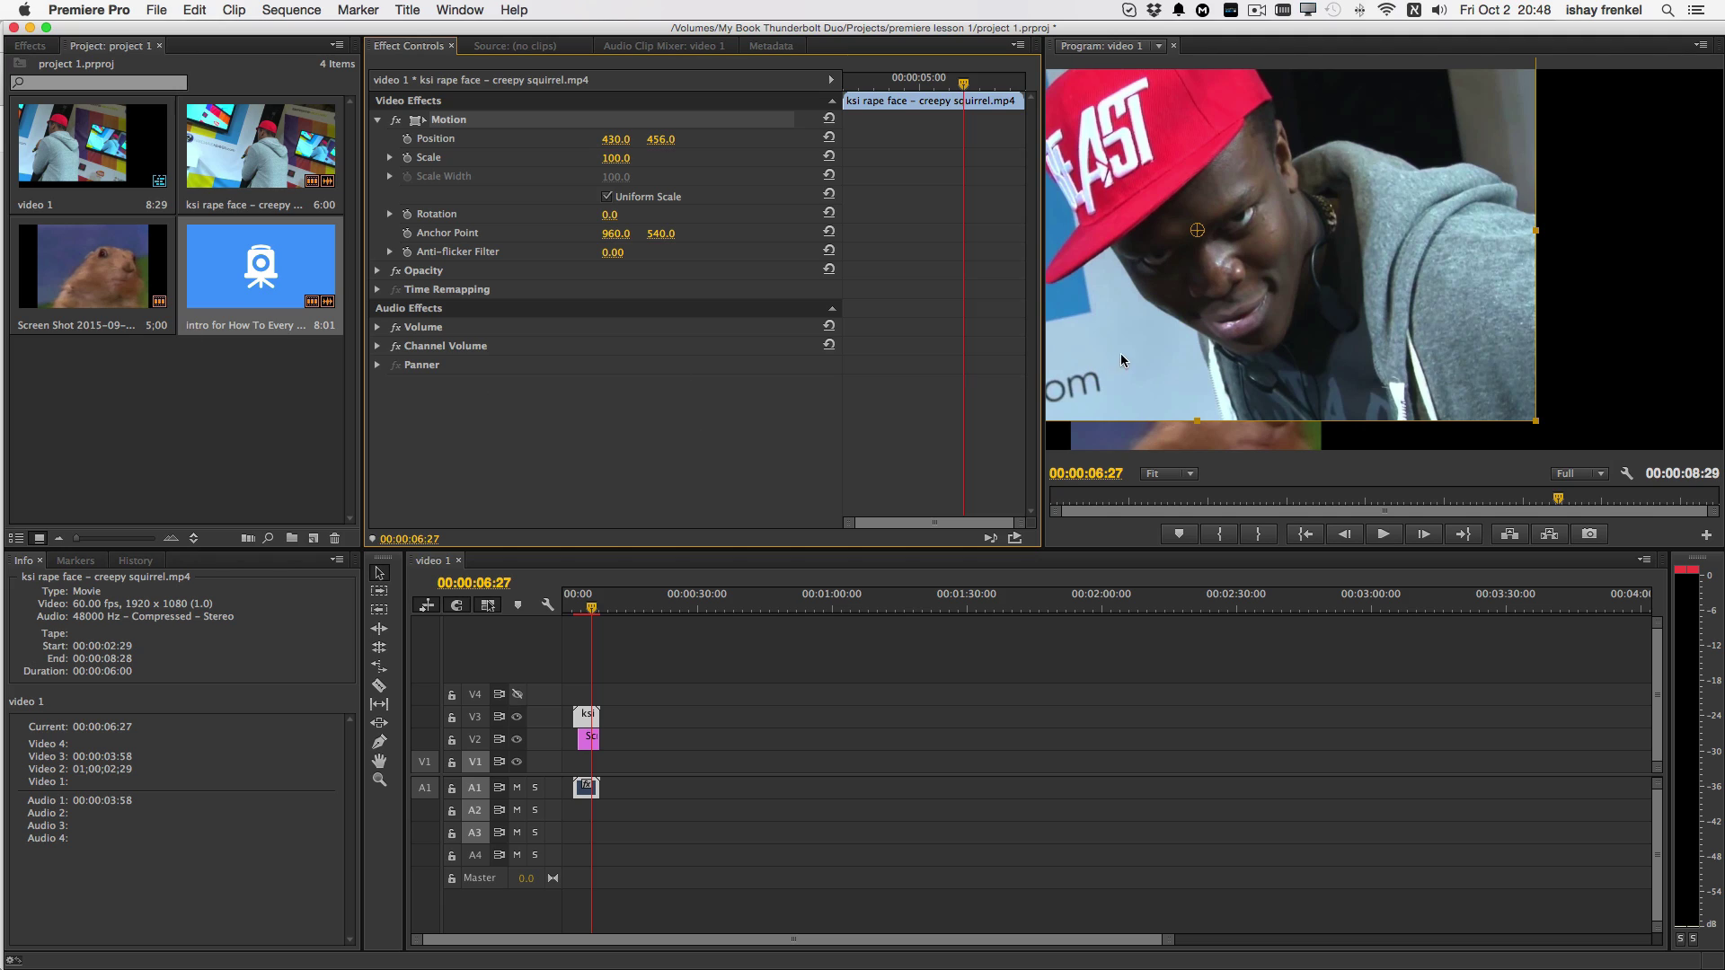
Restore the ksi clip's Scale Width to 100 and re-enable Uniform Scale
click(608, 197)
drag(615, 177, 809, 177)
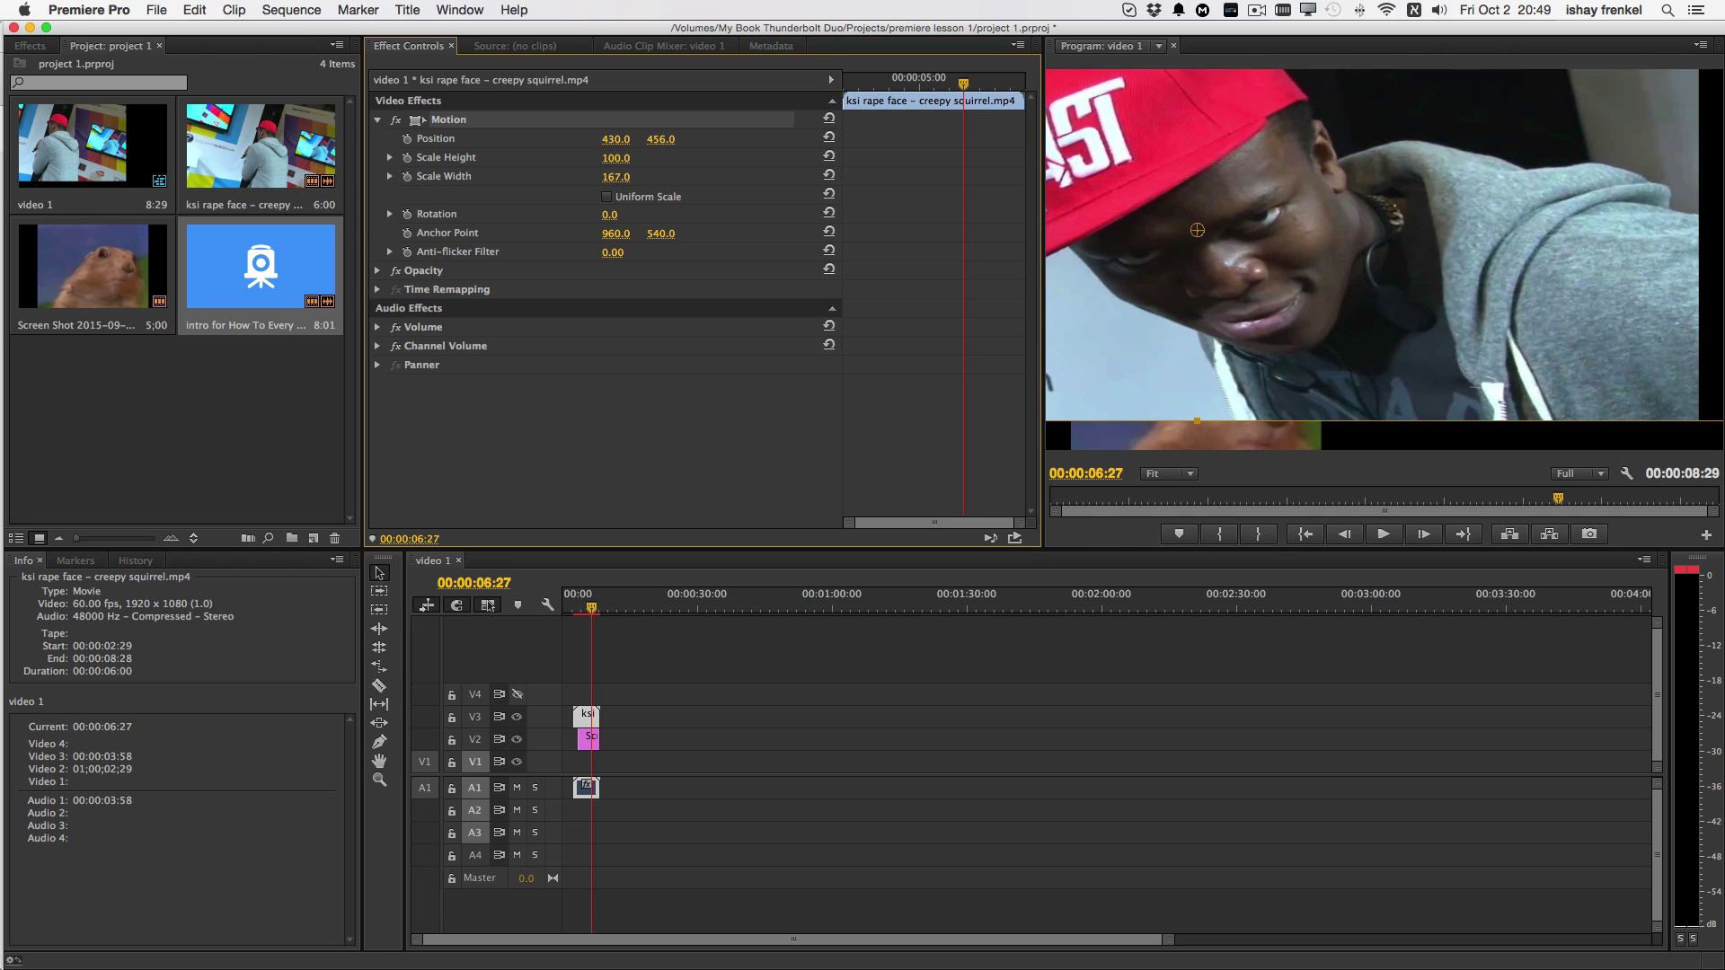
mouse_move(616, 177)
mouse_down()
mouse_move(710, 177)
mouse_move(539, 177)
mouse_up()
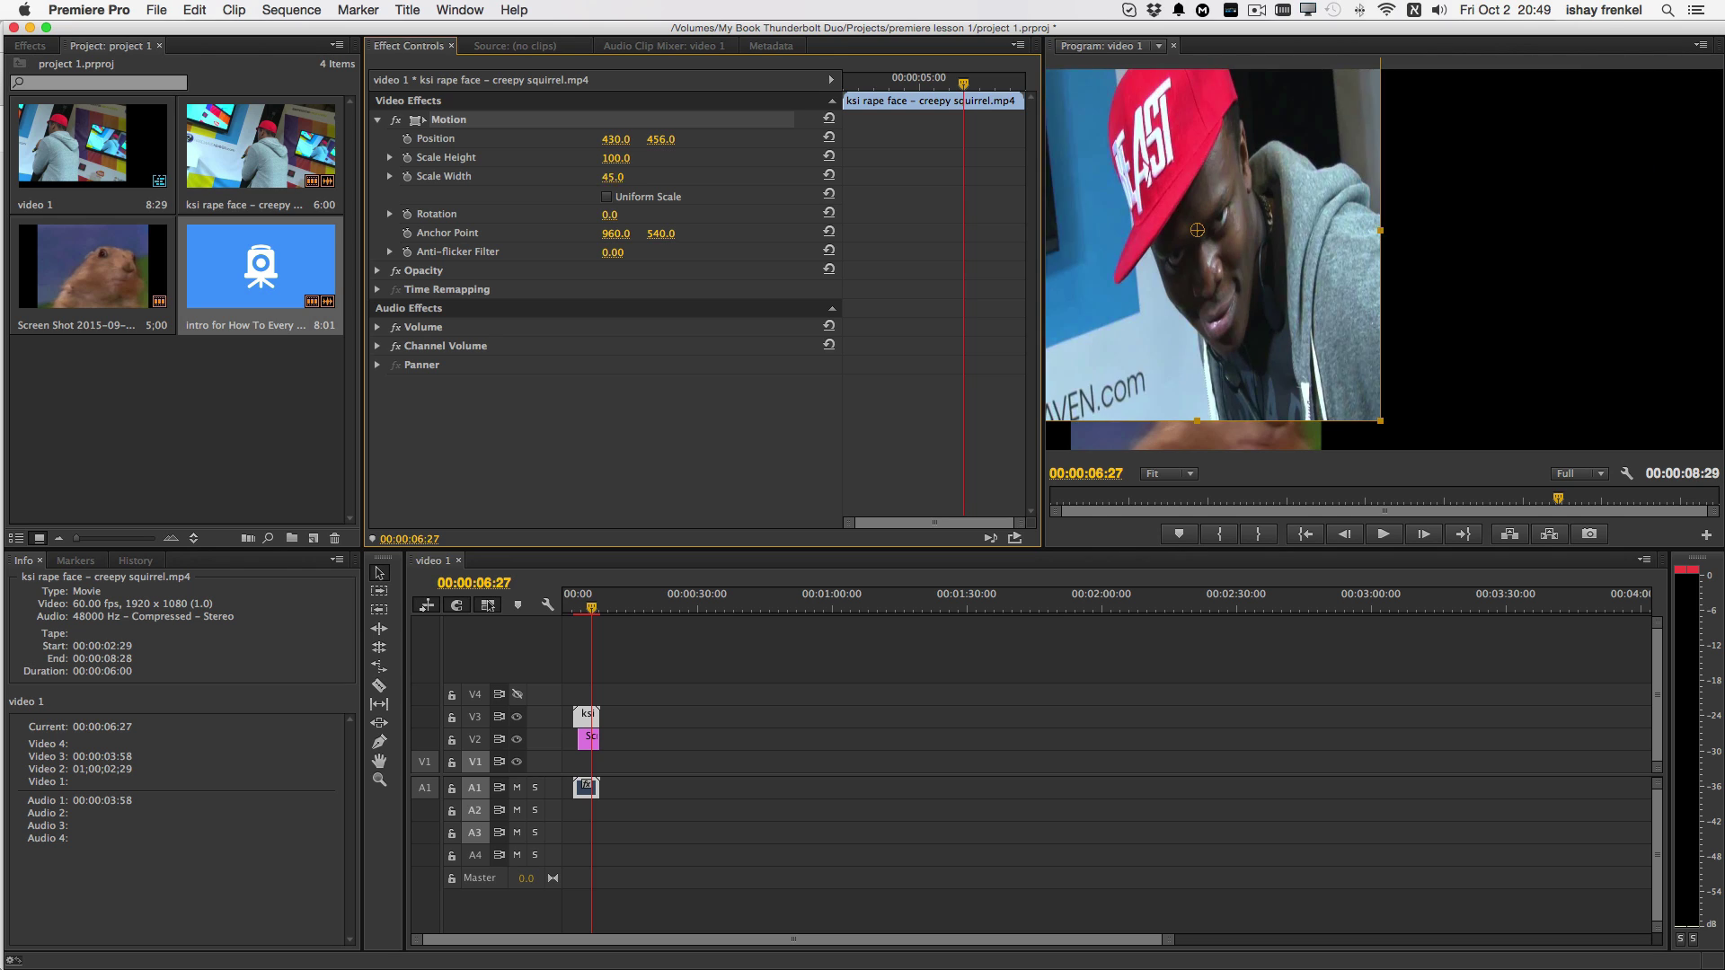
click(607, 197)
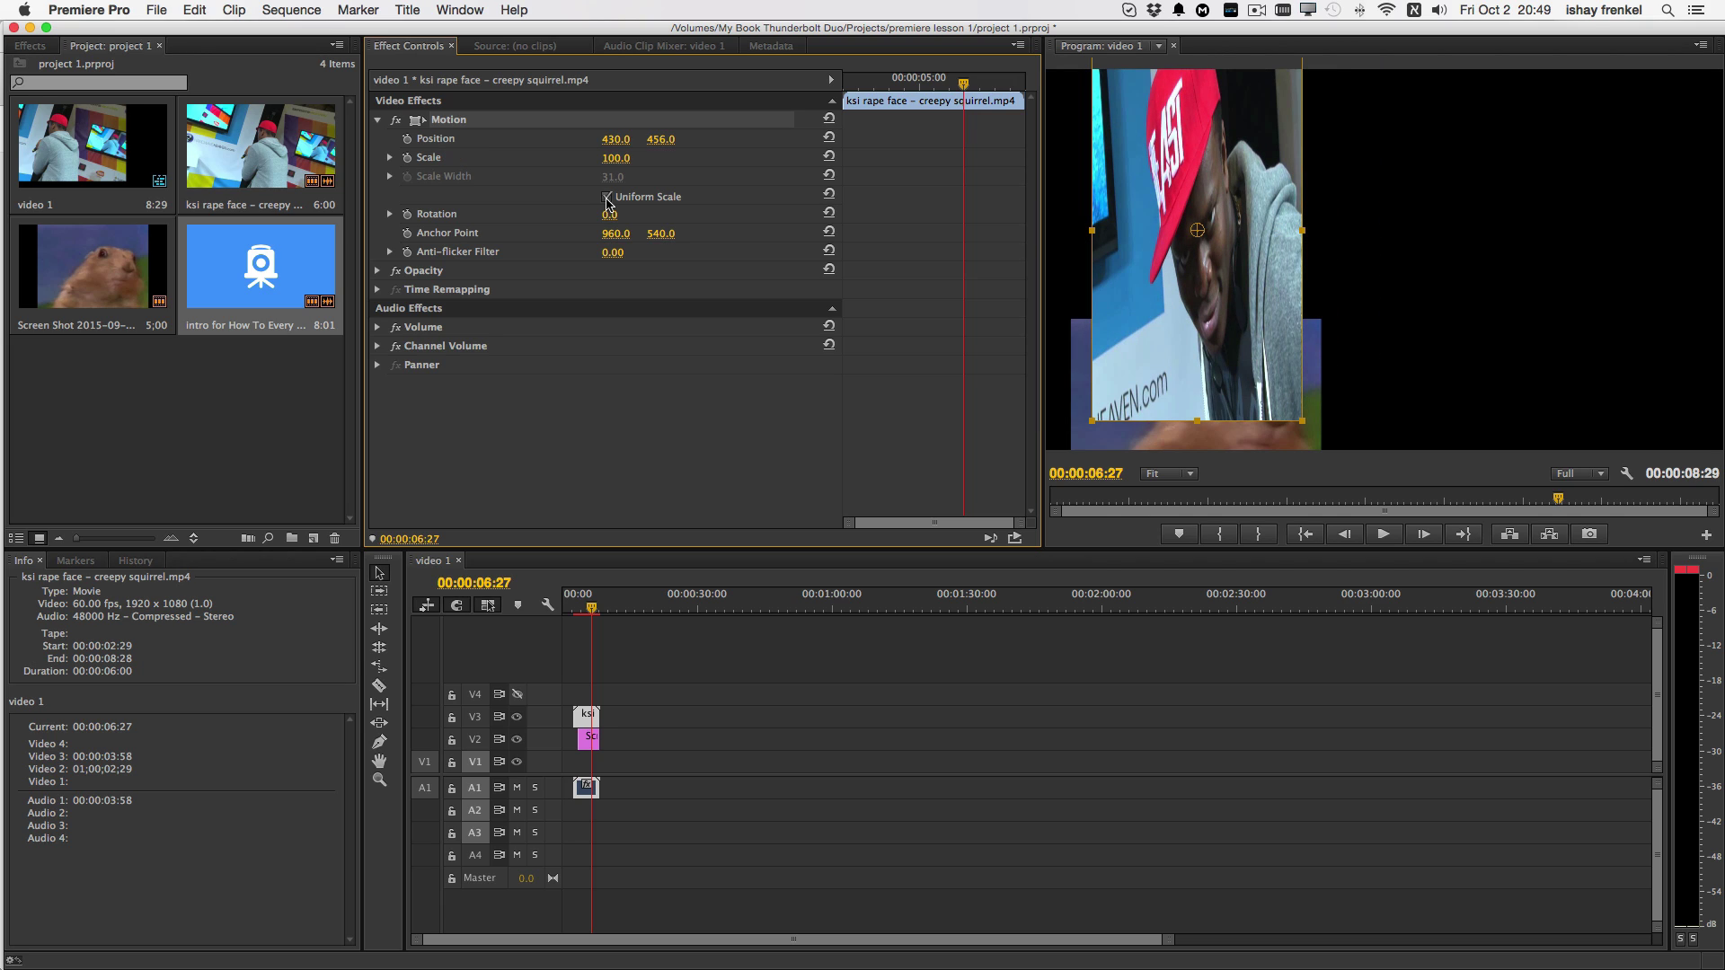
click(607, 196)
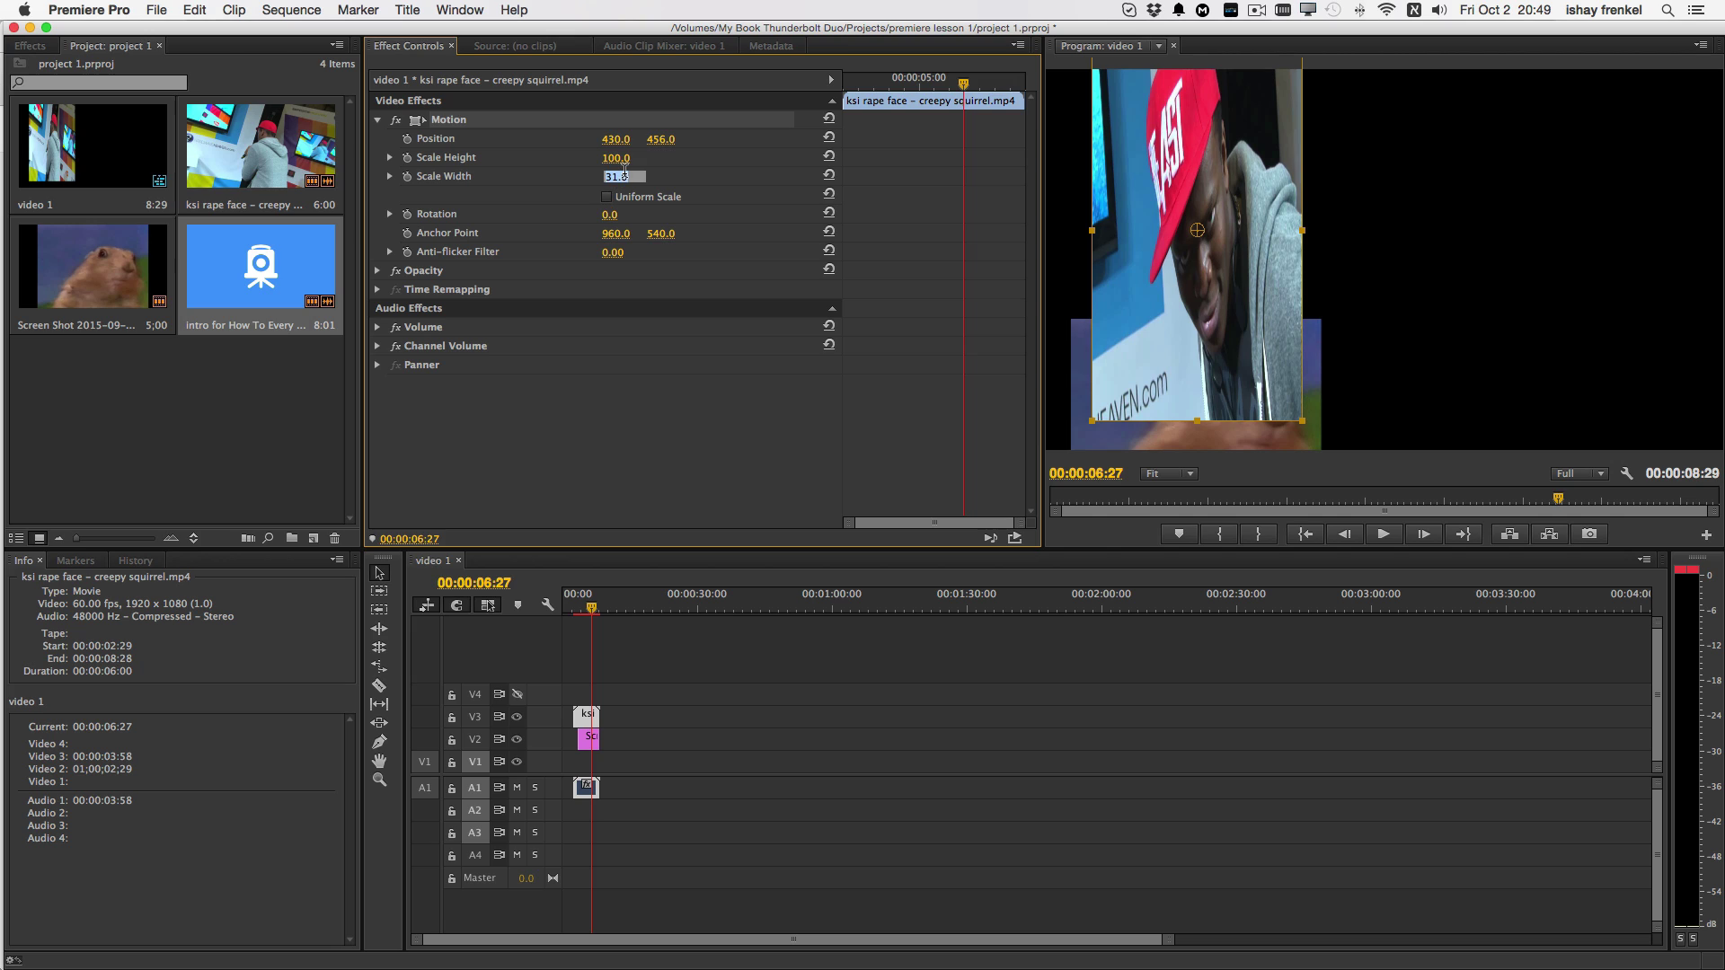
text(10)
key(Return)
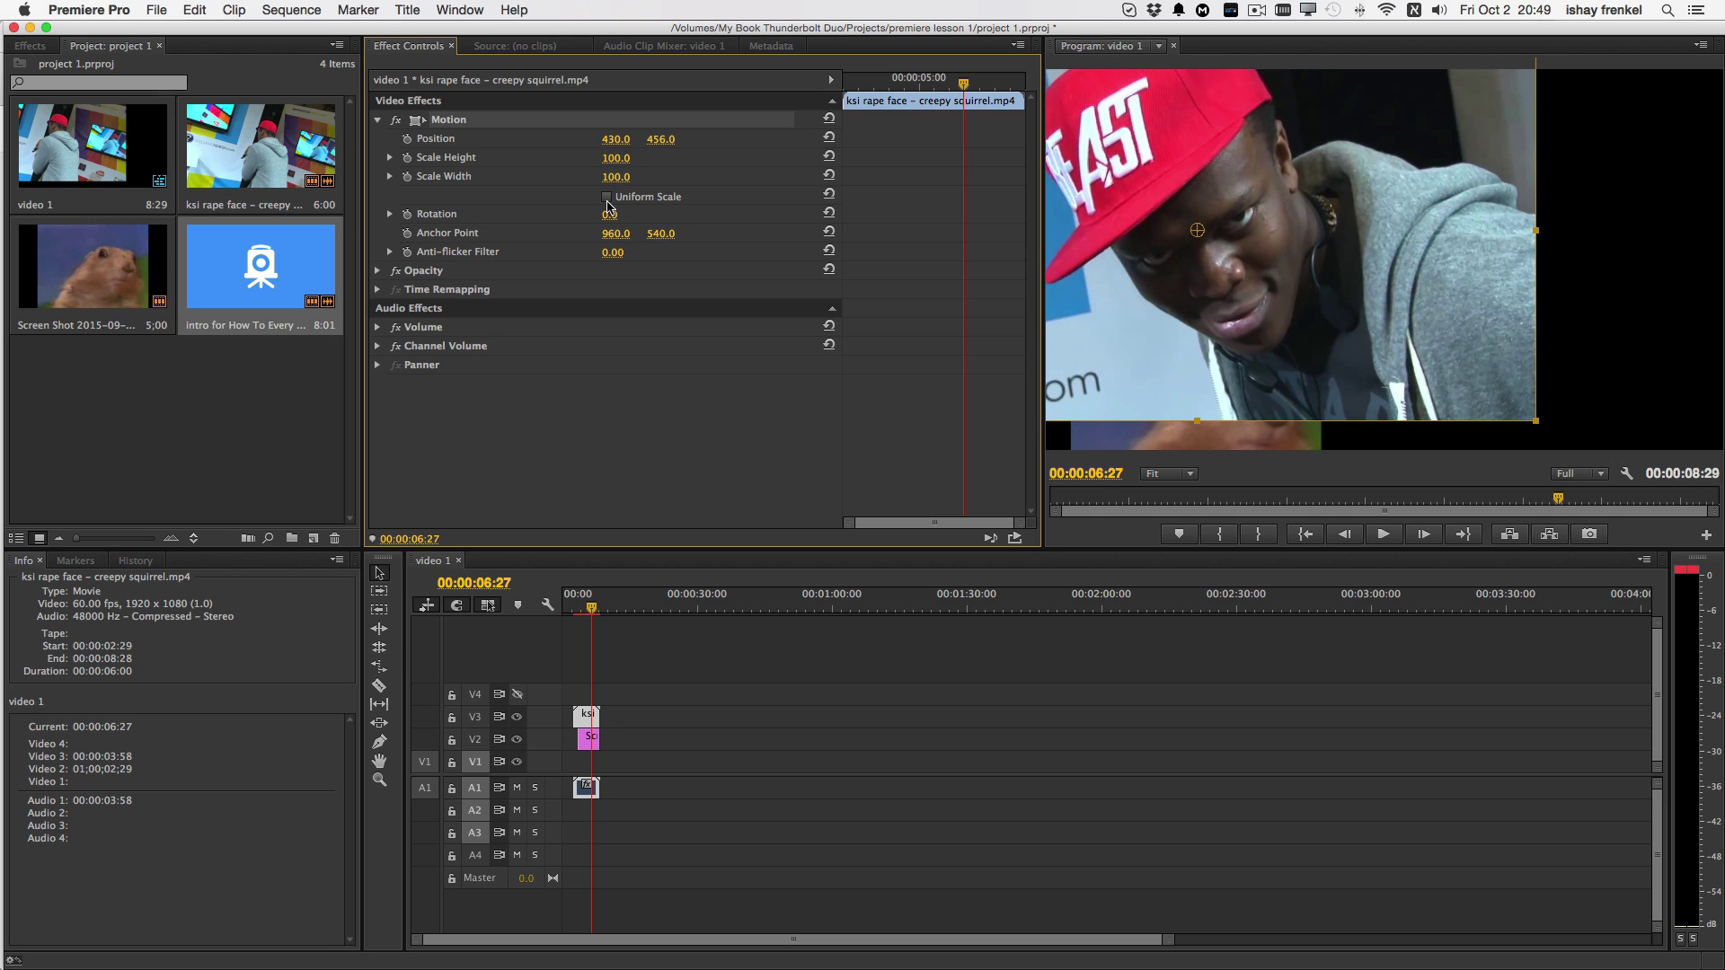
click(607, 197)
Set the ksi clip's Scale to 97 and Rotation to 23°
drag(615, 158, 609, 158)
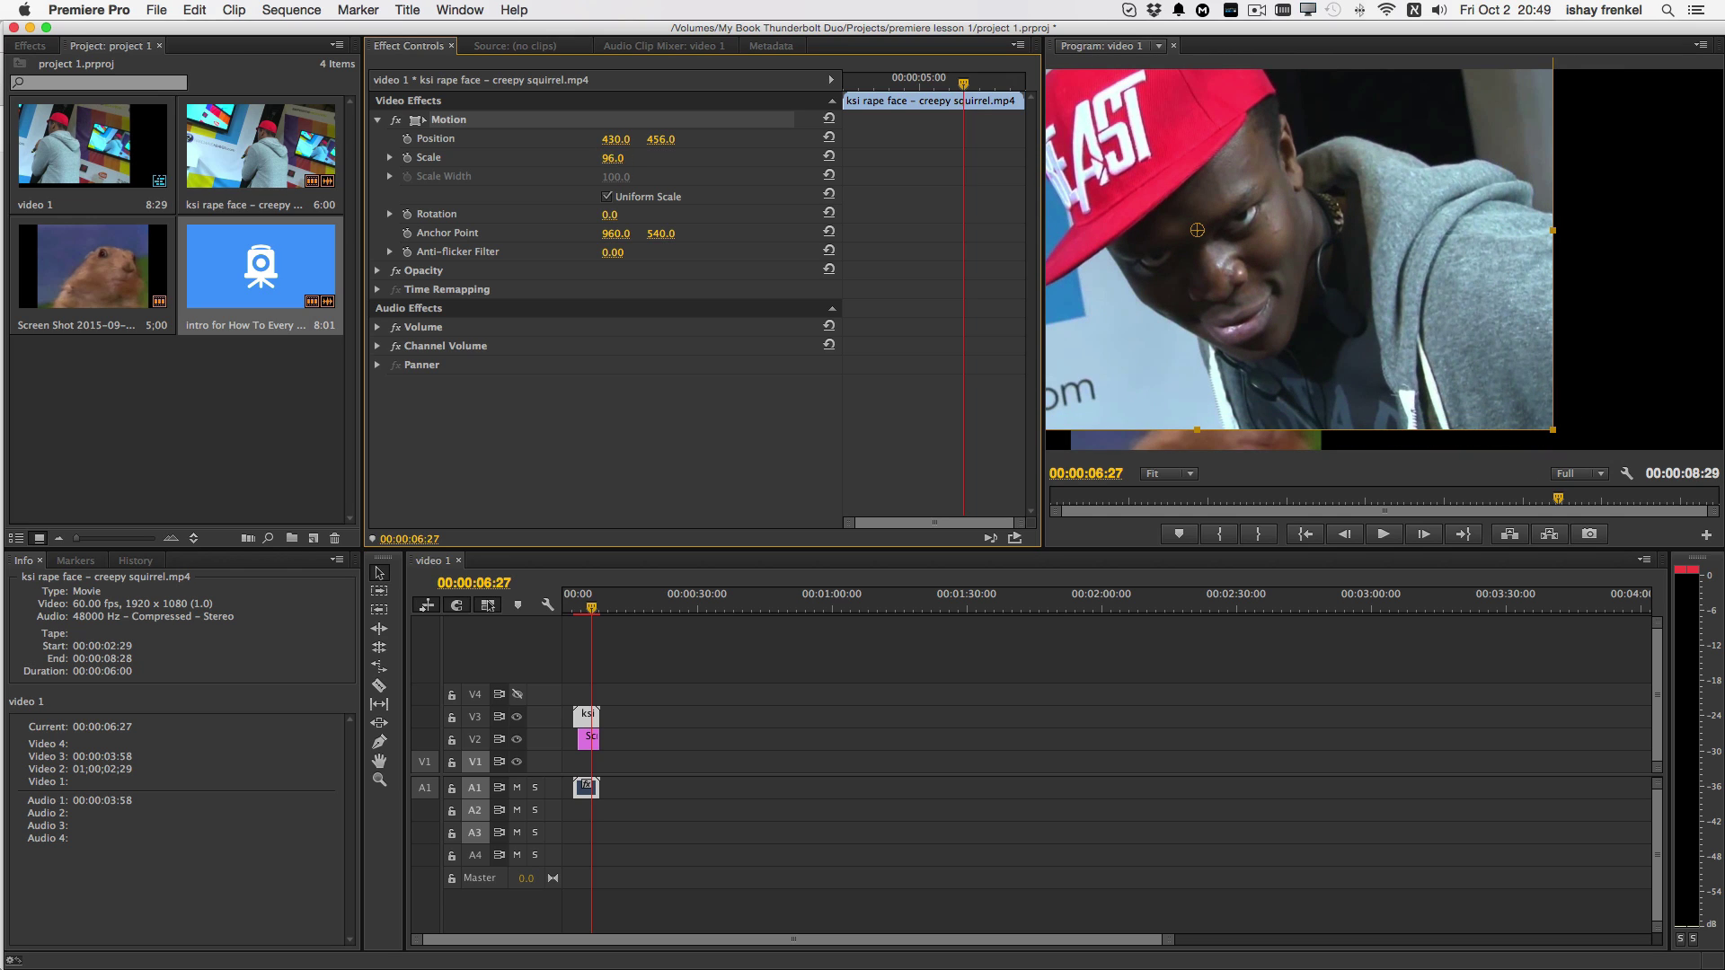
drag(615, 158, 627, 159)
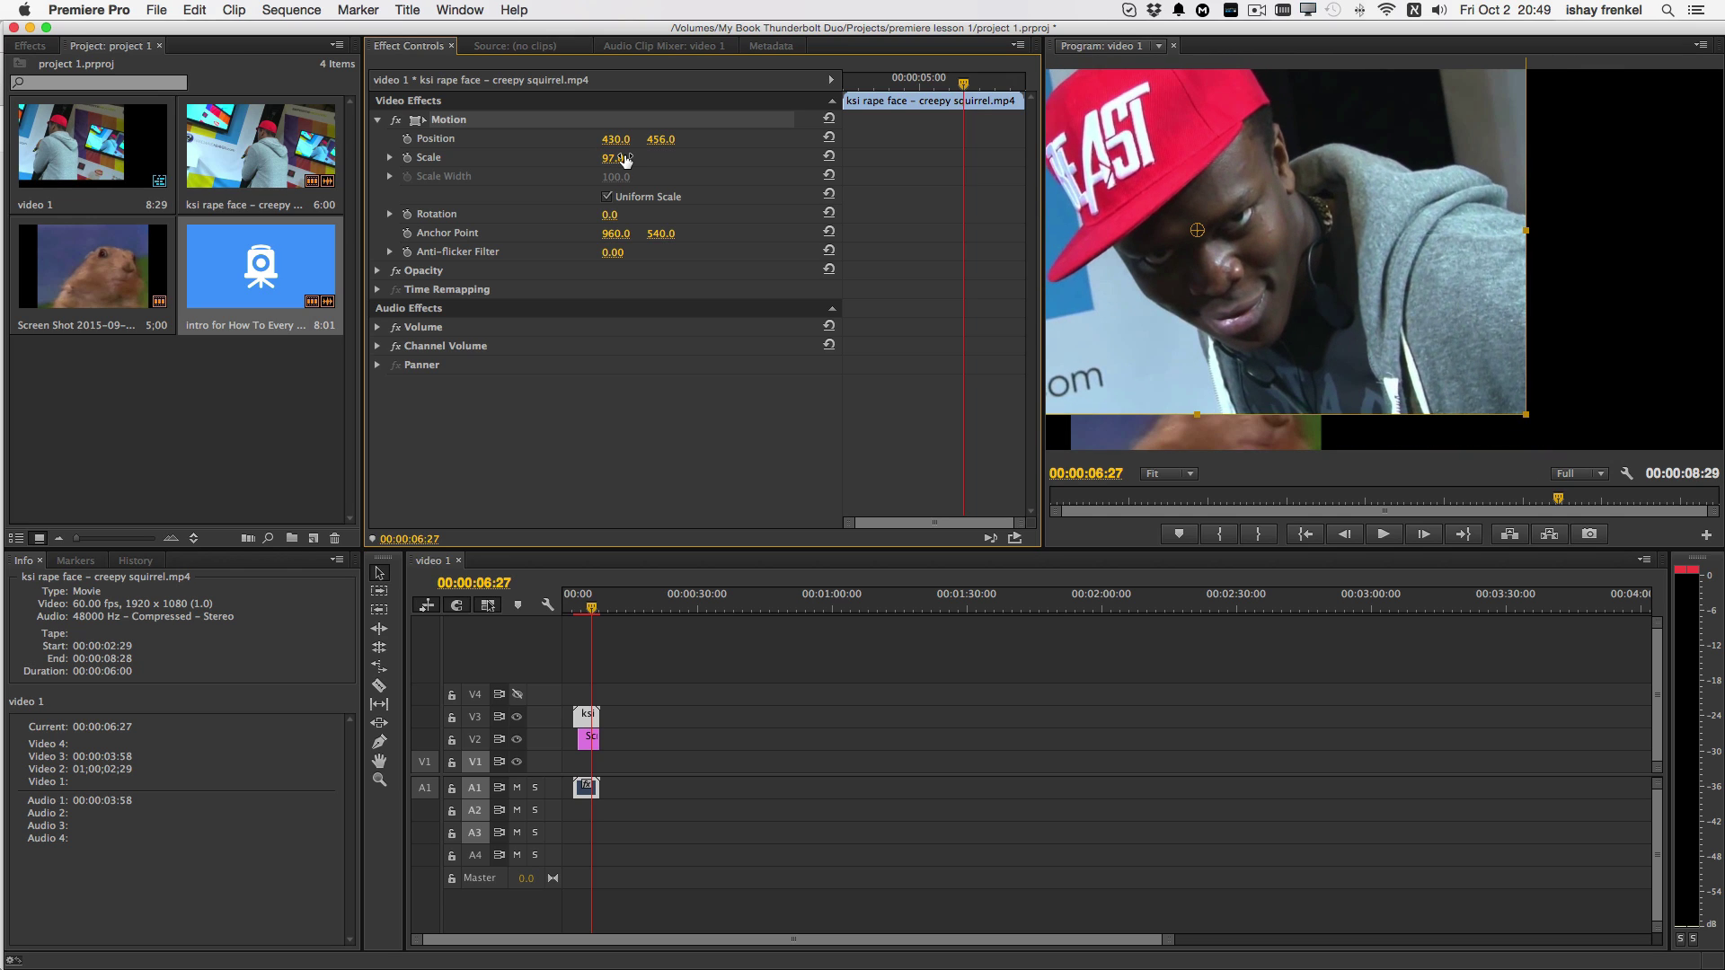
drag(615, 216, 633, 216)
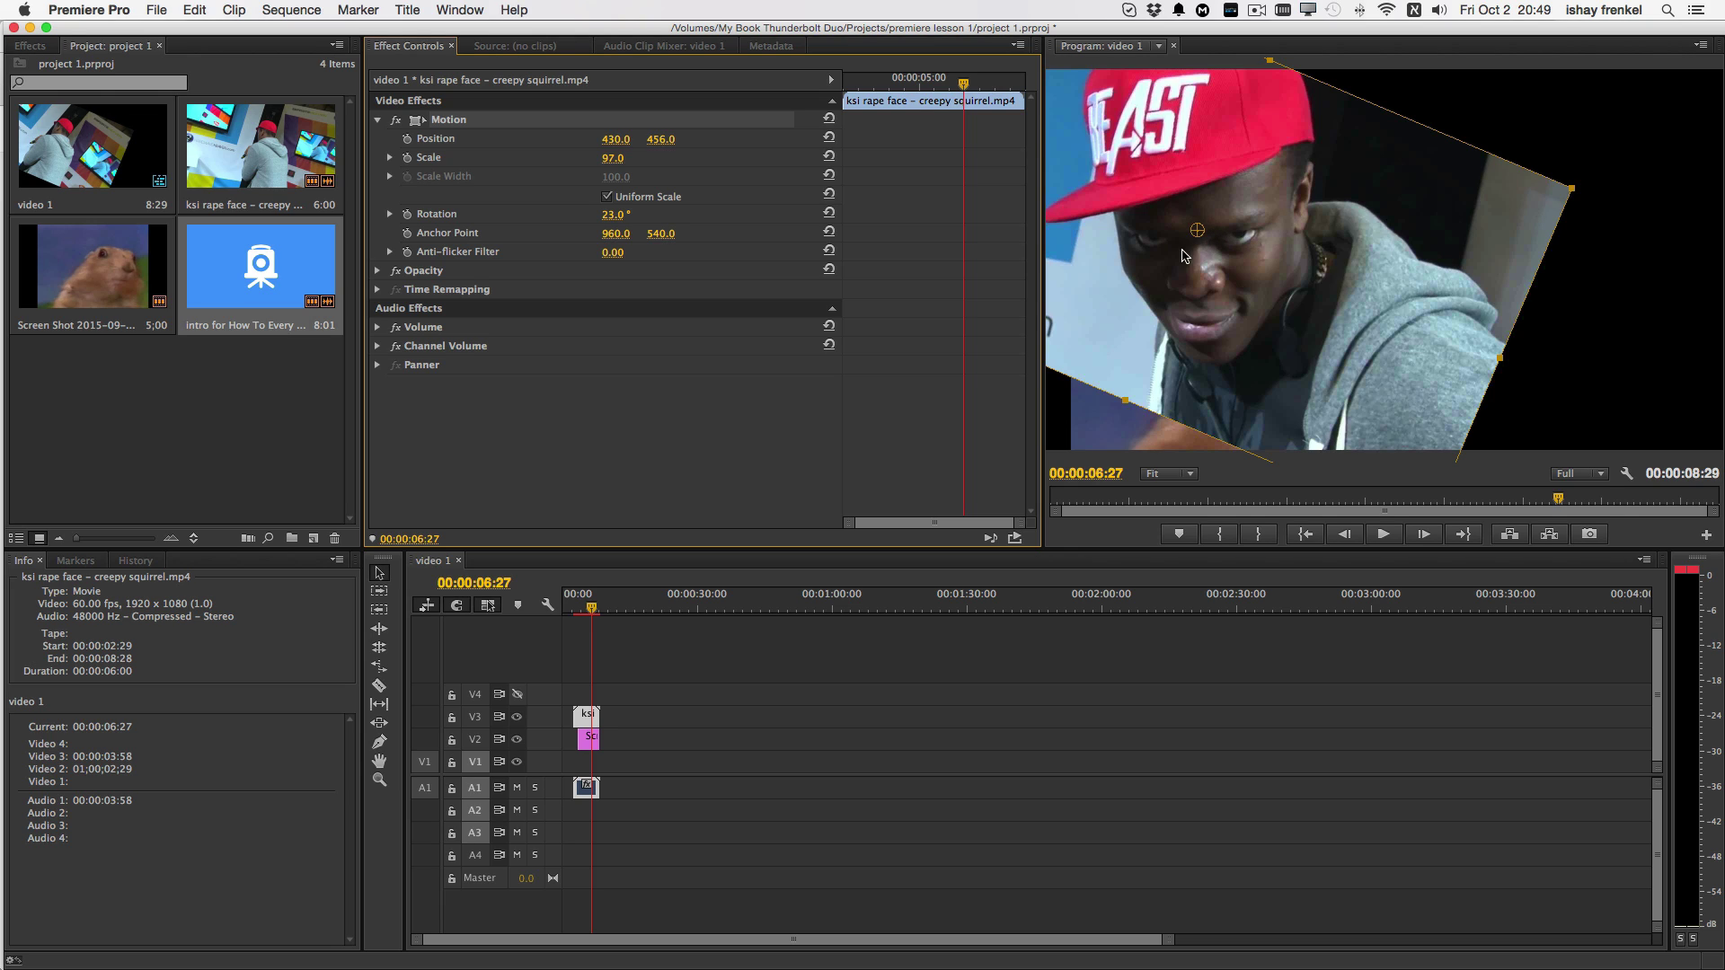
Set the ksi clip's Rotation to 5° and Anchor Point X to -27
click(659, 467)
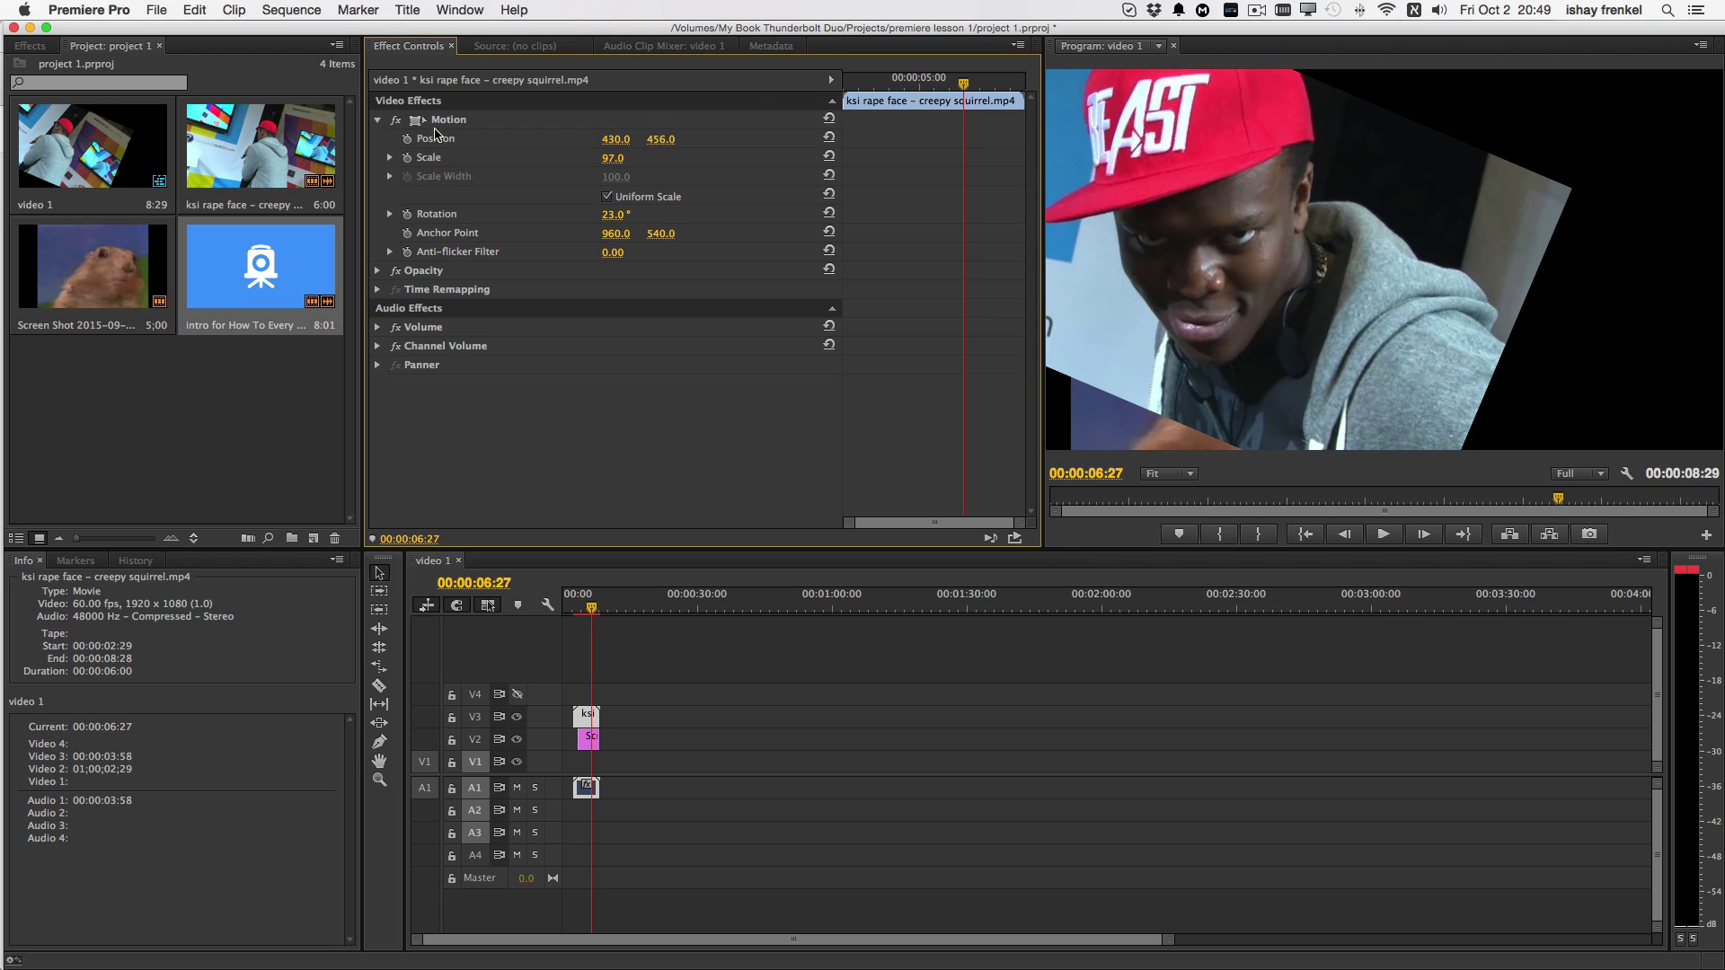
click(435, 125)
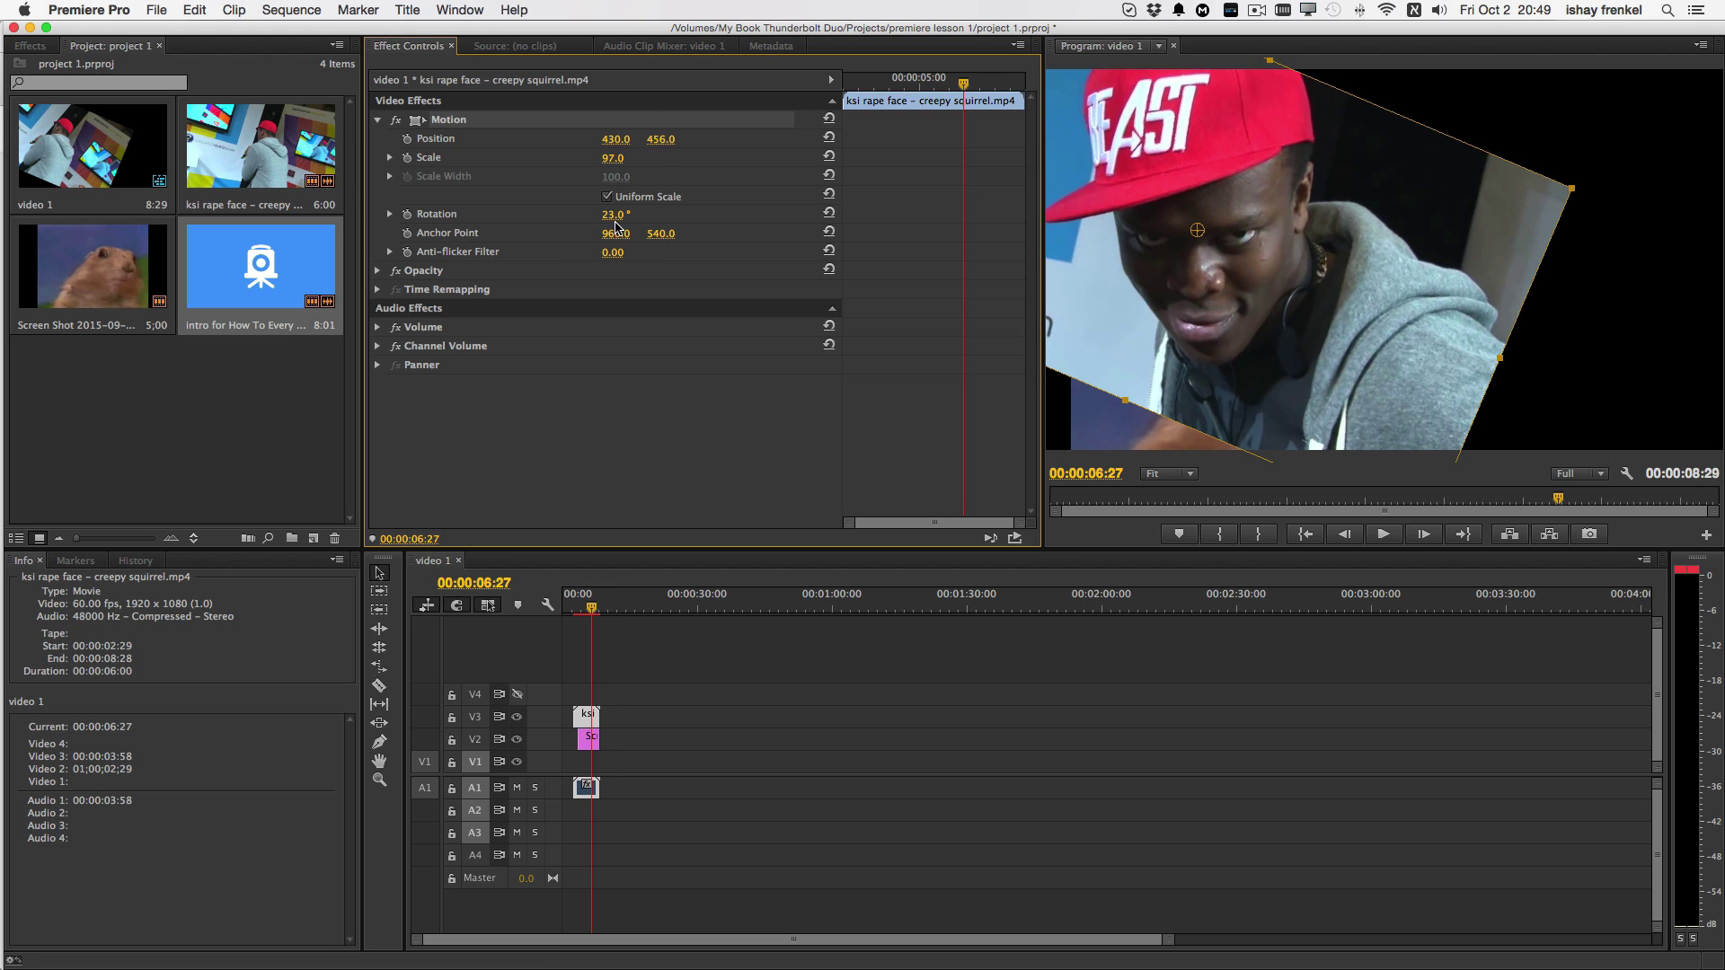
drag(613, 215, 80, 233)
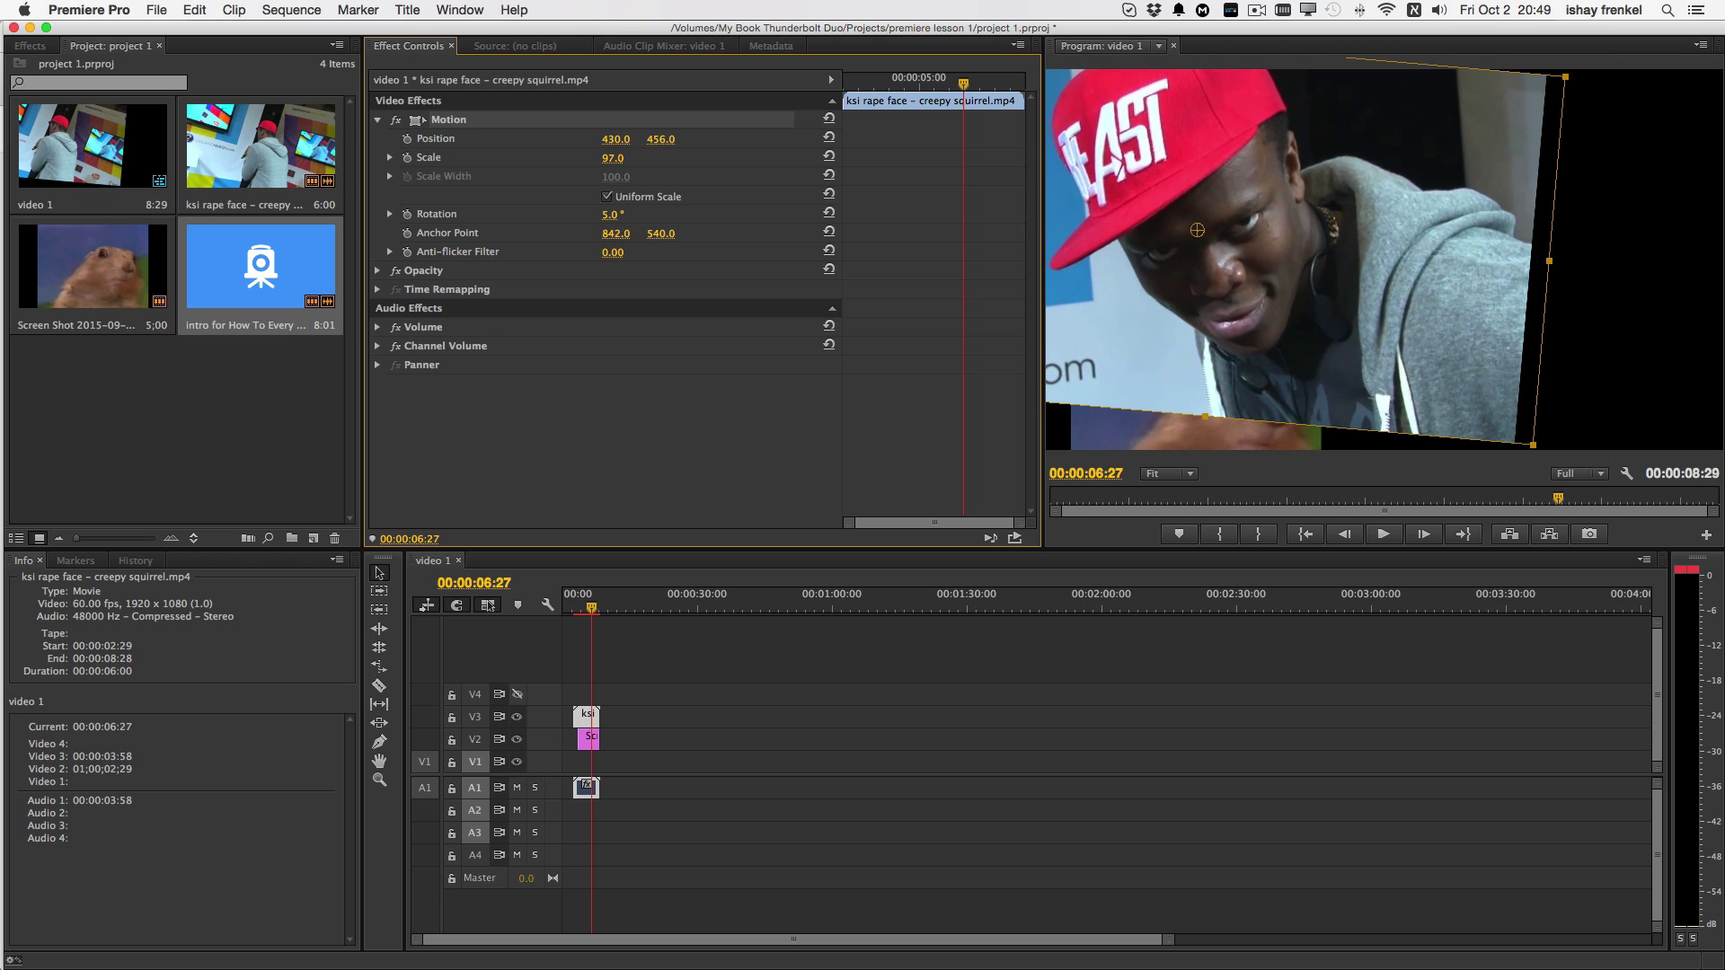
drag(616, 233, 279, 234)
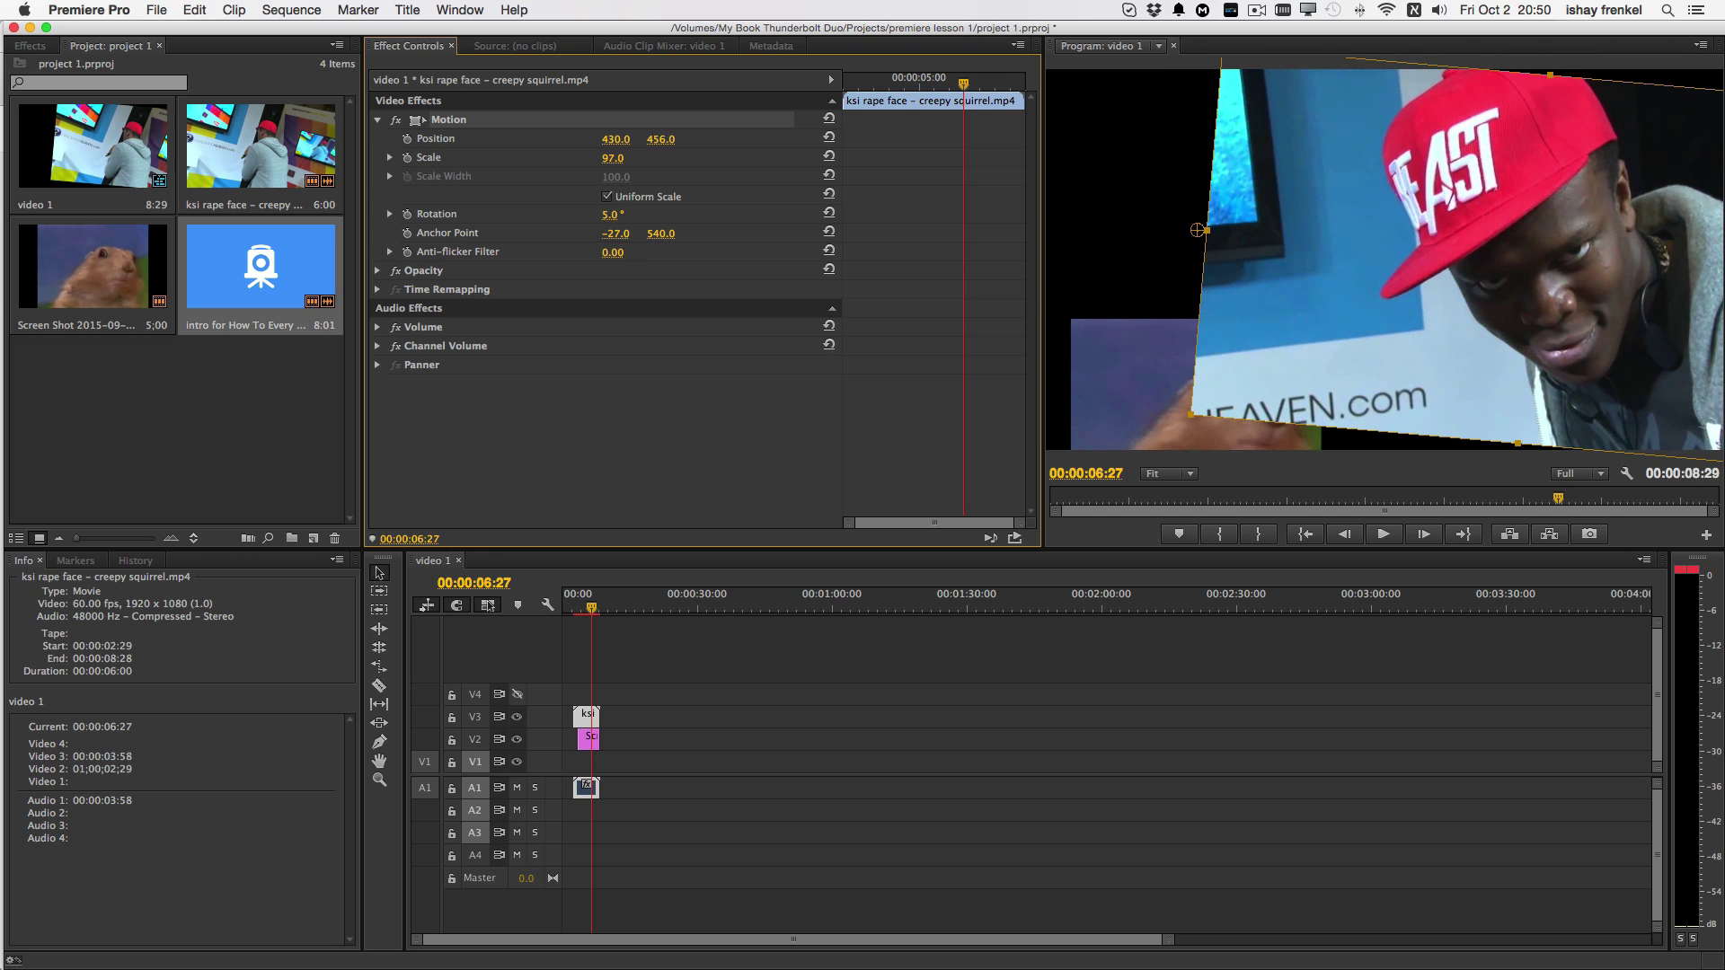
Set the ksi clip's Anchor Point X to 0 and rotate it to 217°
click(615, 233)
text(0)
key(Return)
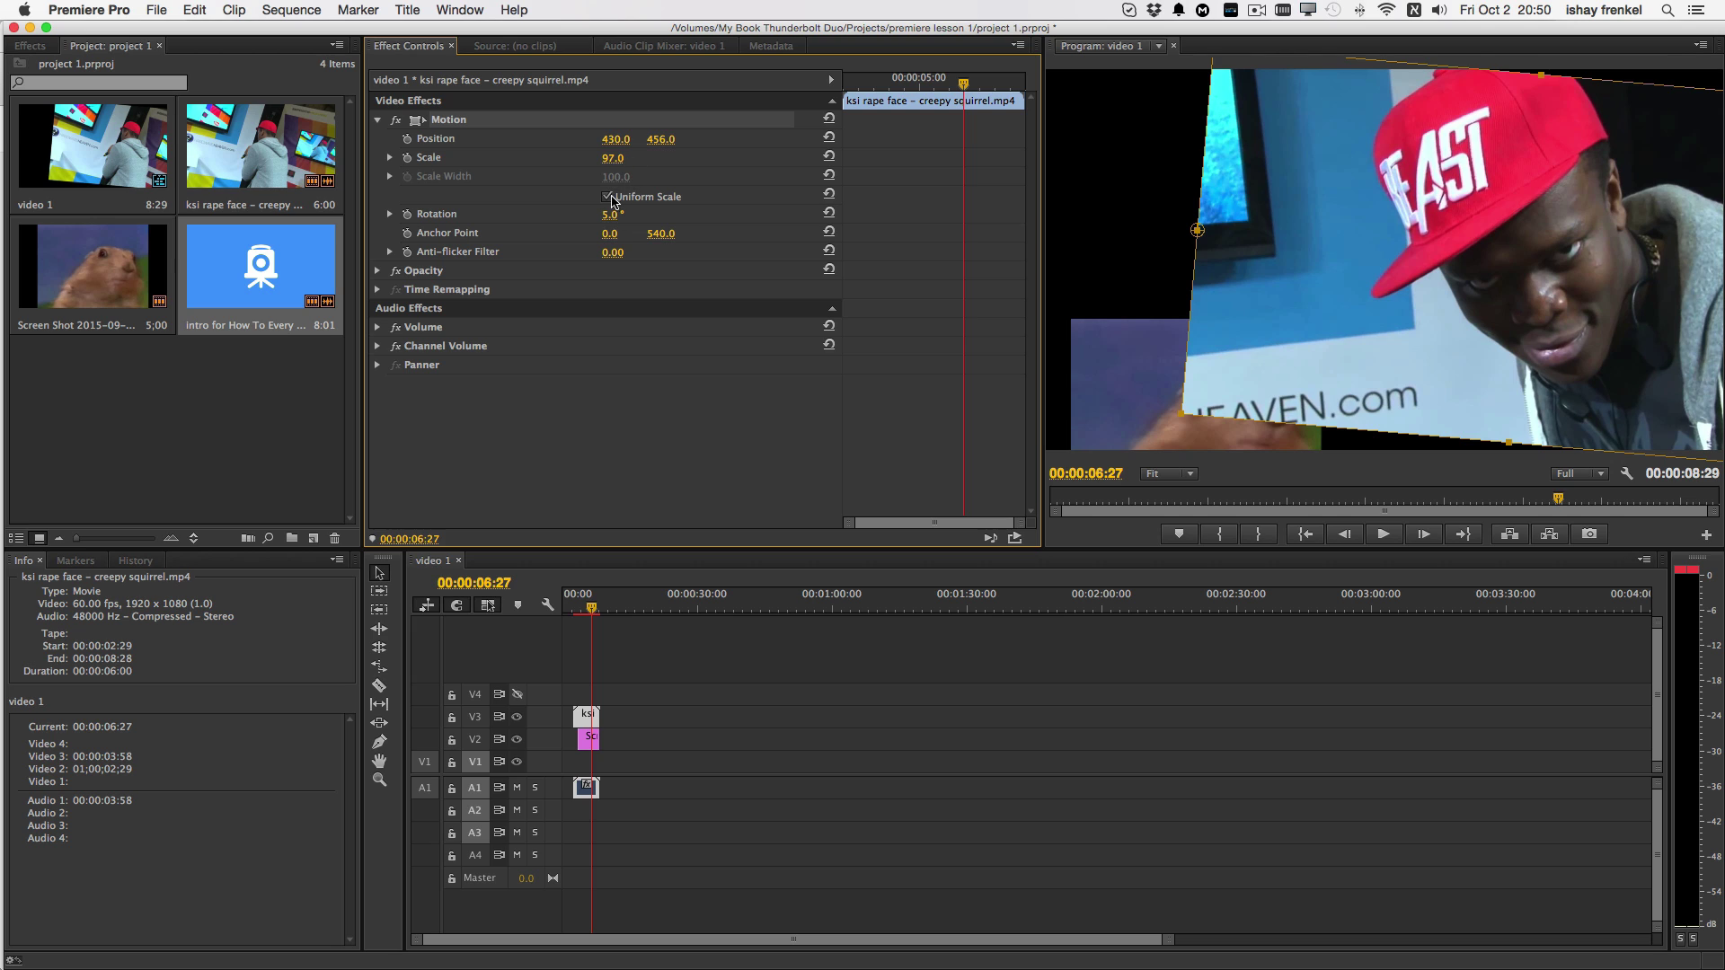
click(611, 215)
text(19)
key(Return)
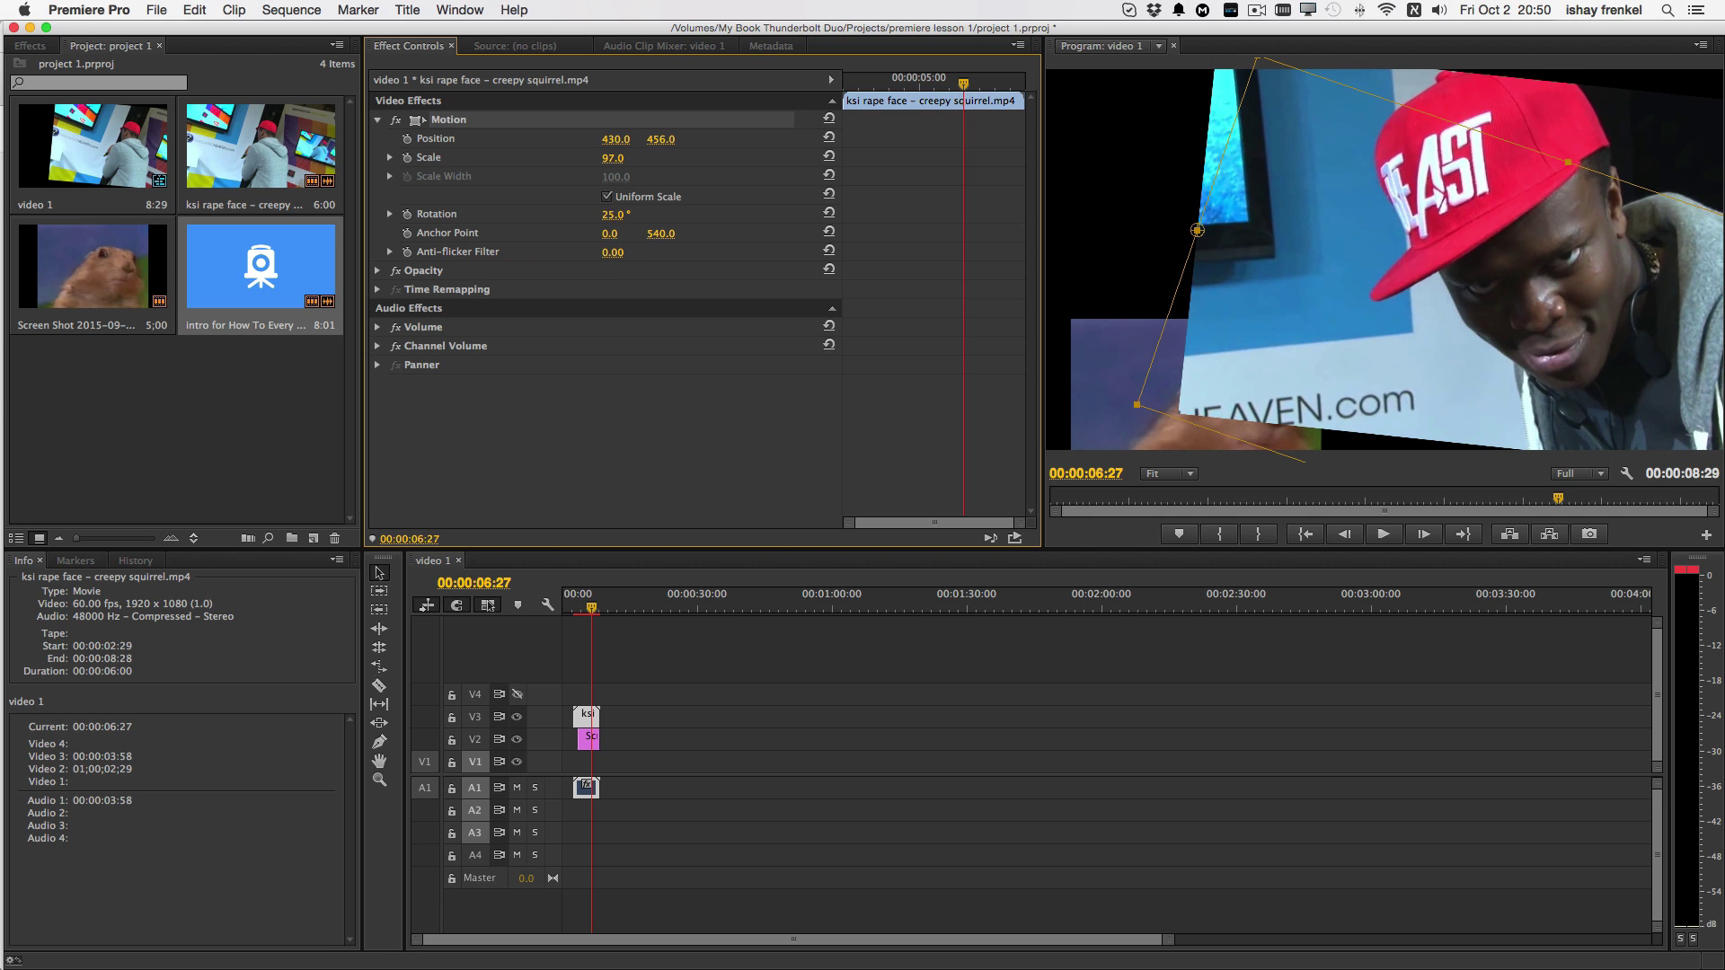
drag(616, 215, 729, 215)
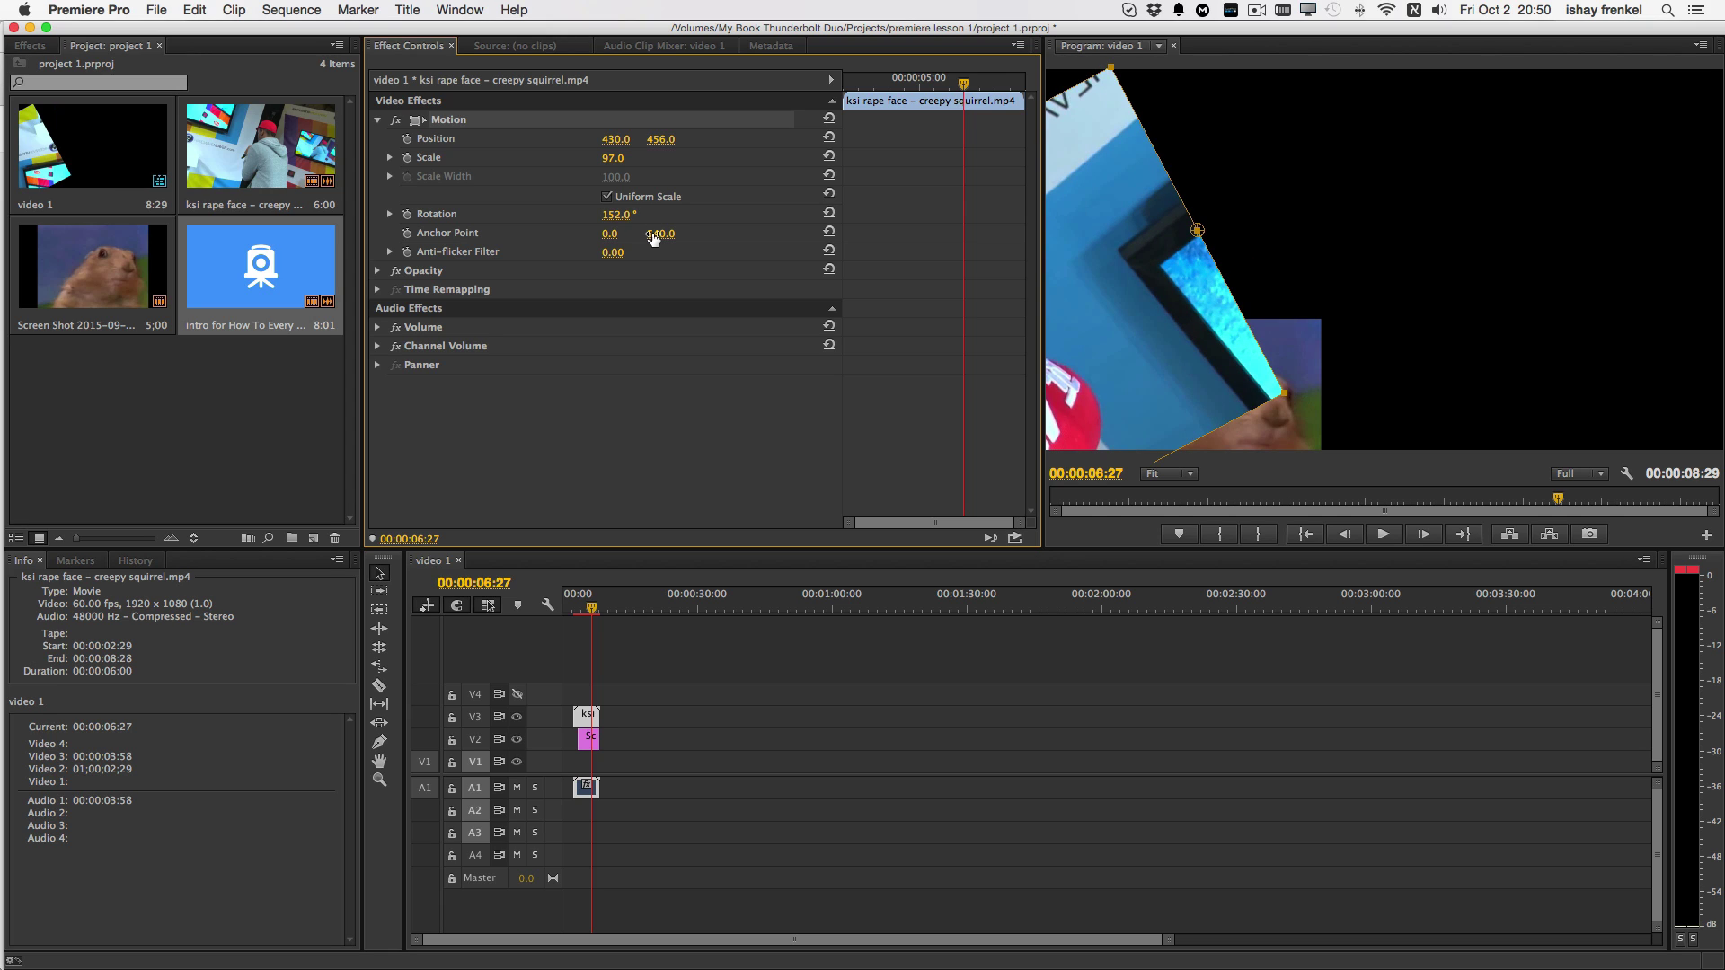
Set Anchor Point Y to 207 and enlarge the ksi clip to Scale 116
drag(661, 233, 611, 233)
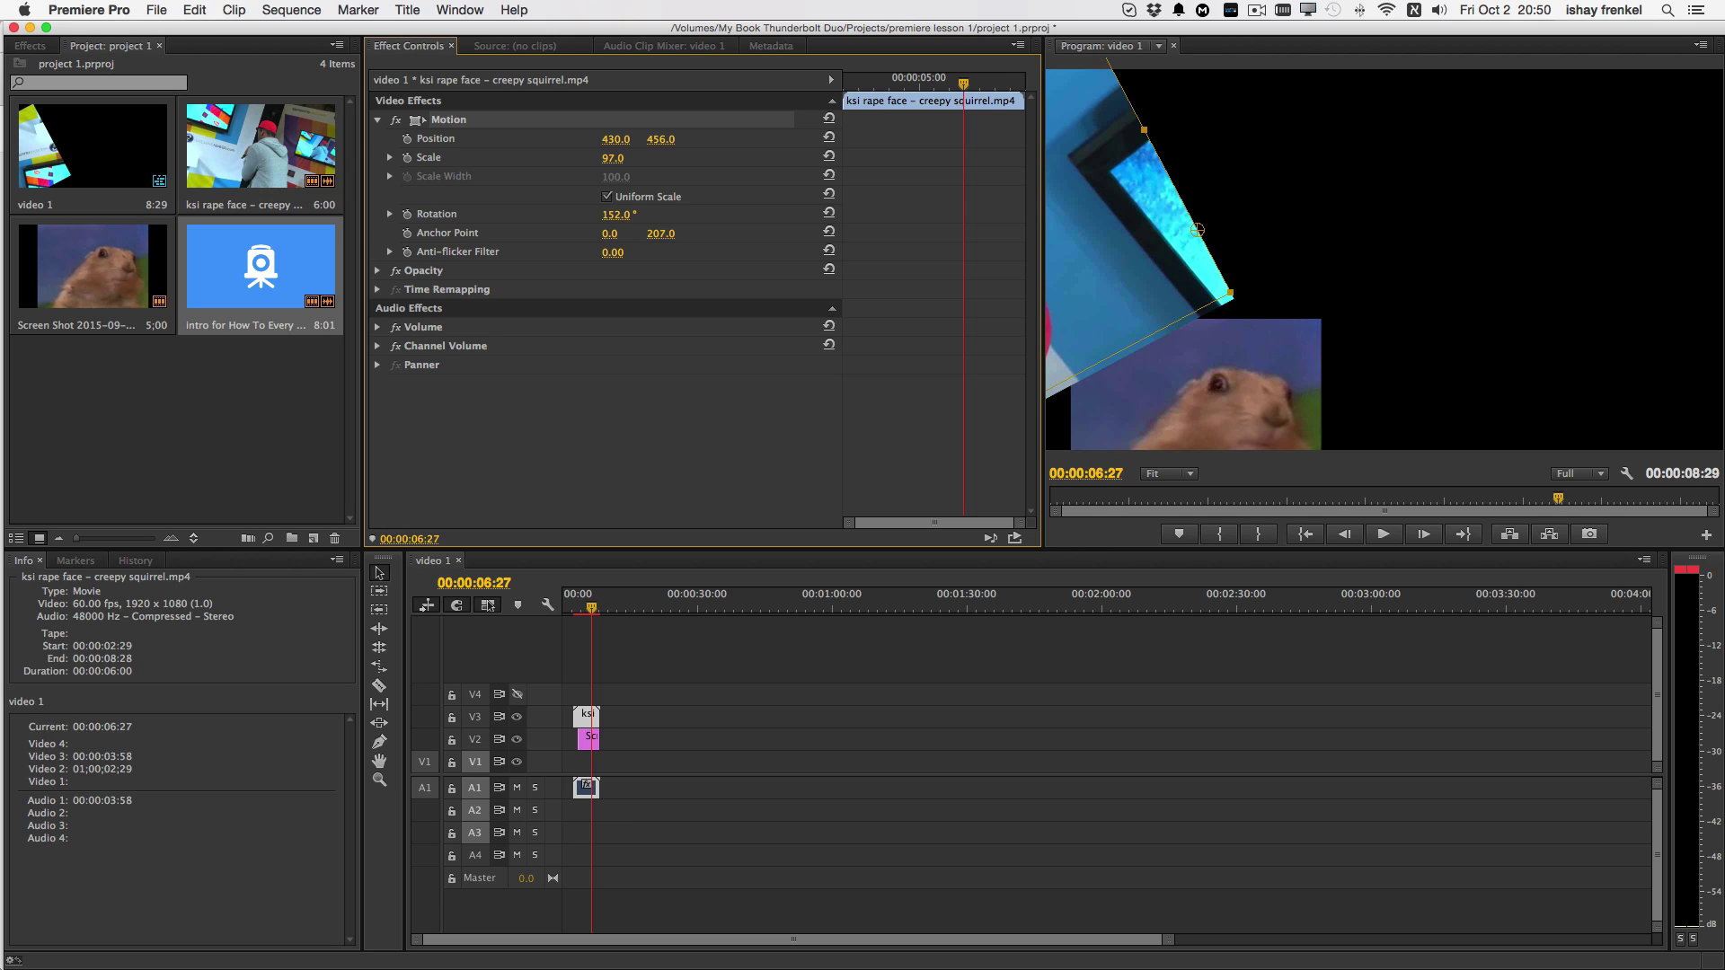
drag(661, 233, 628, 219)
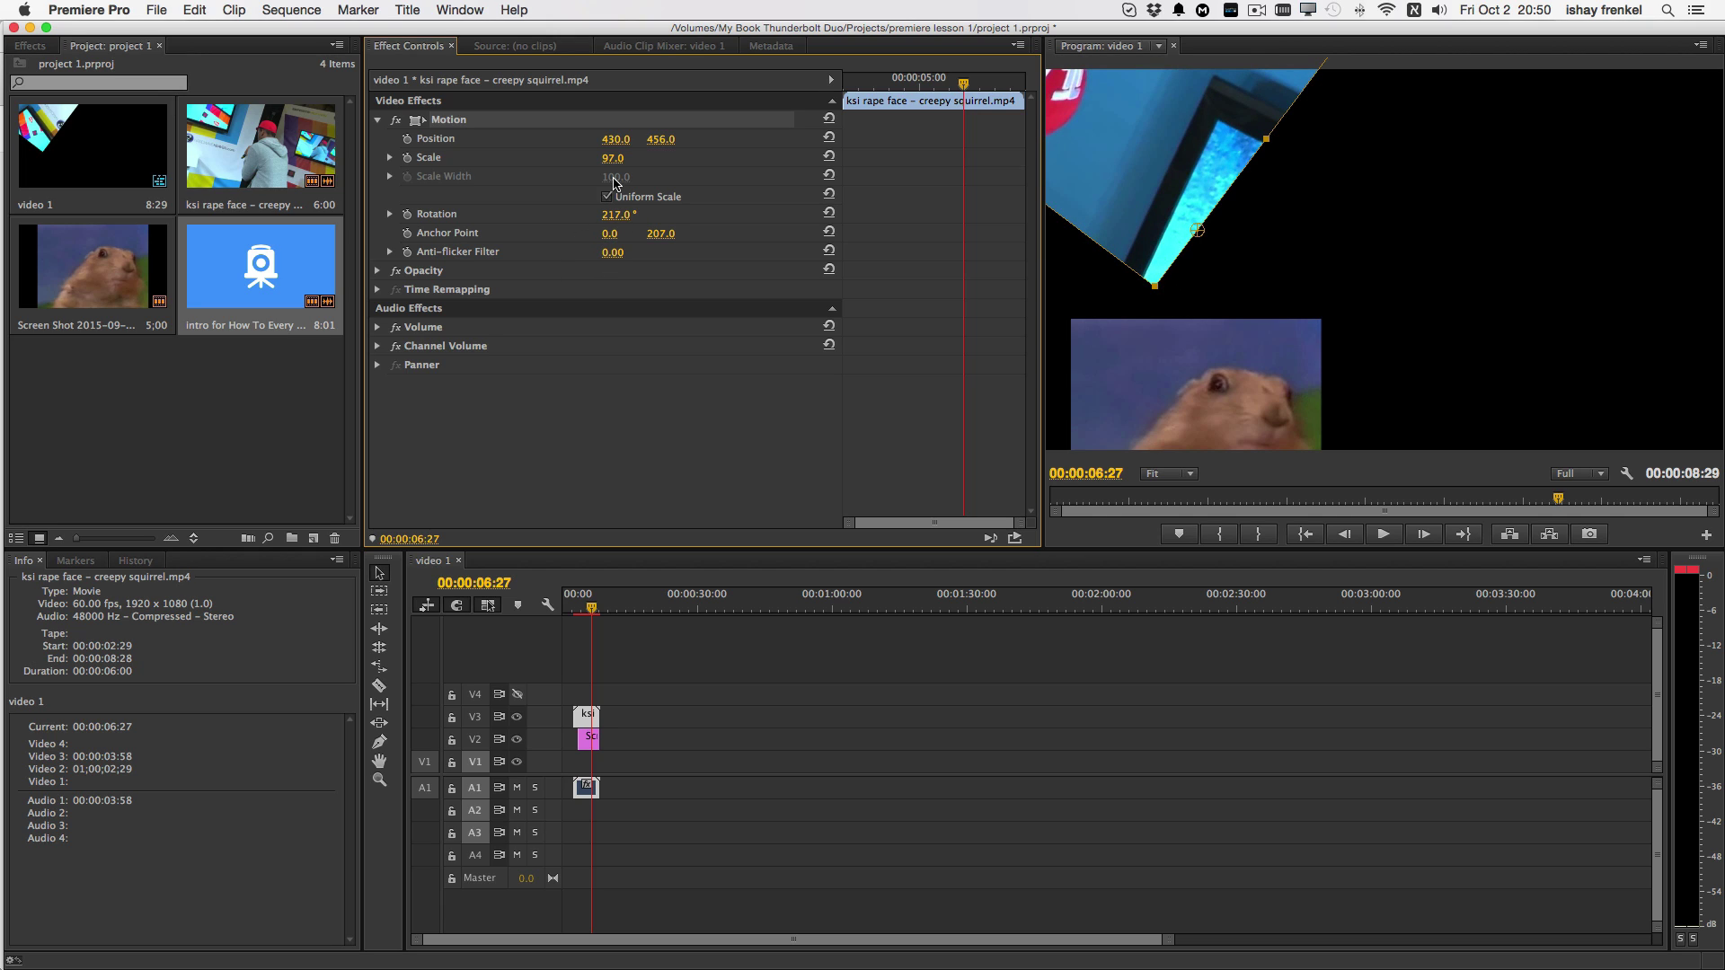
mouse_move(615, 159)
mouse_down()
mouse_move(656, 141)
mouse_move(620, 140)
mouse_move(663, 148)
mouse_up()
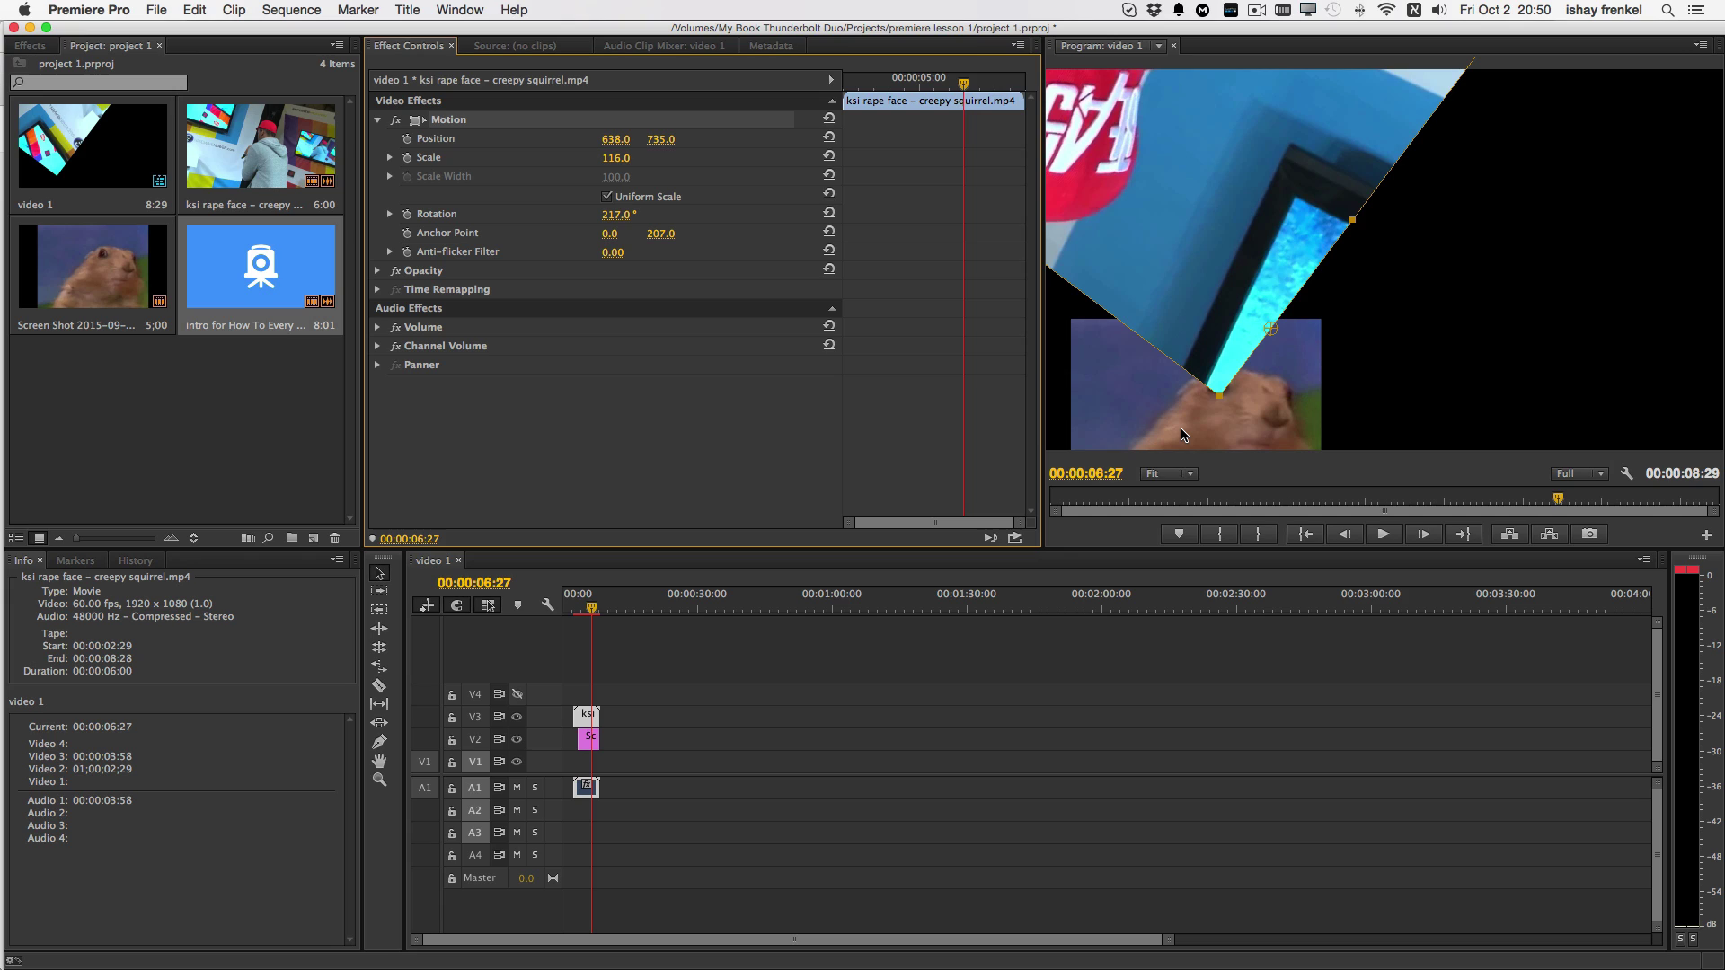
Scrub the ksi clip's Anti-flicker Filter value up to 1.00
drag(612, 253, 620, 253)
drag(613, 253, 618, 254)
Keyframe the ksi clip's Position at X 638, add a later keyframe at X 725, then return to the first
click(407, 140)
drag(964, 84, 972, 85)
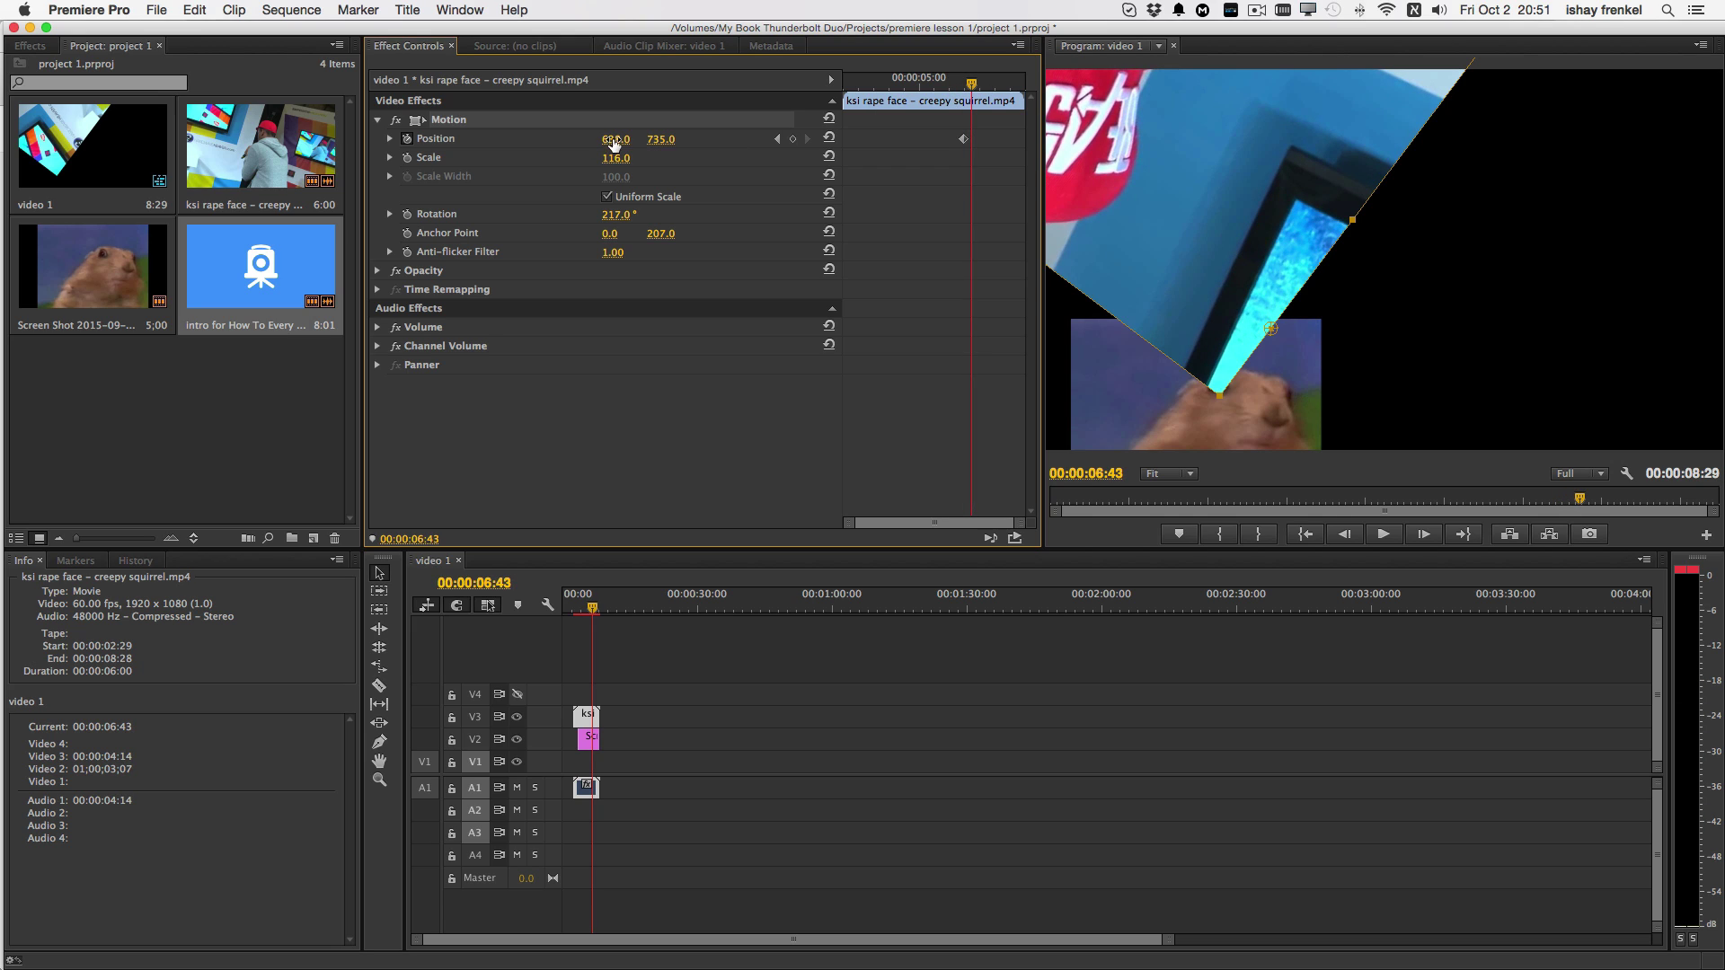
drag(614, 139, 630, 139)
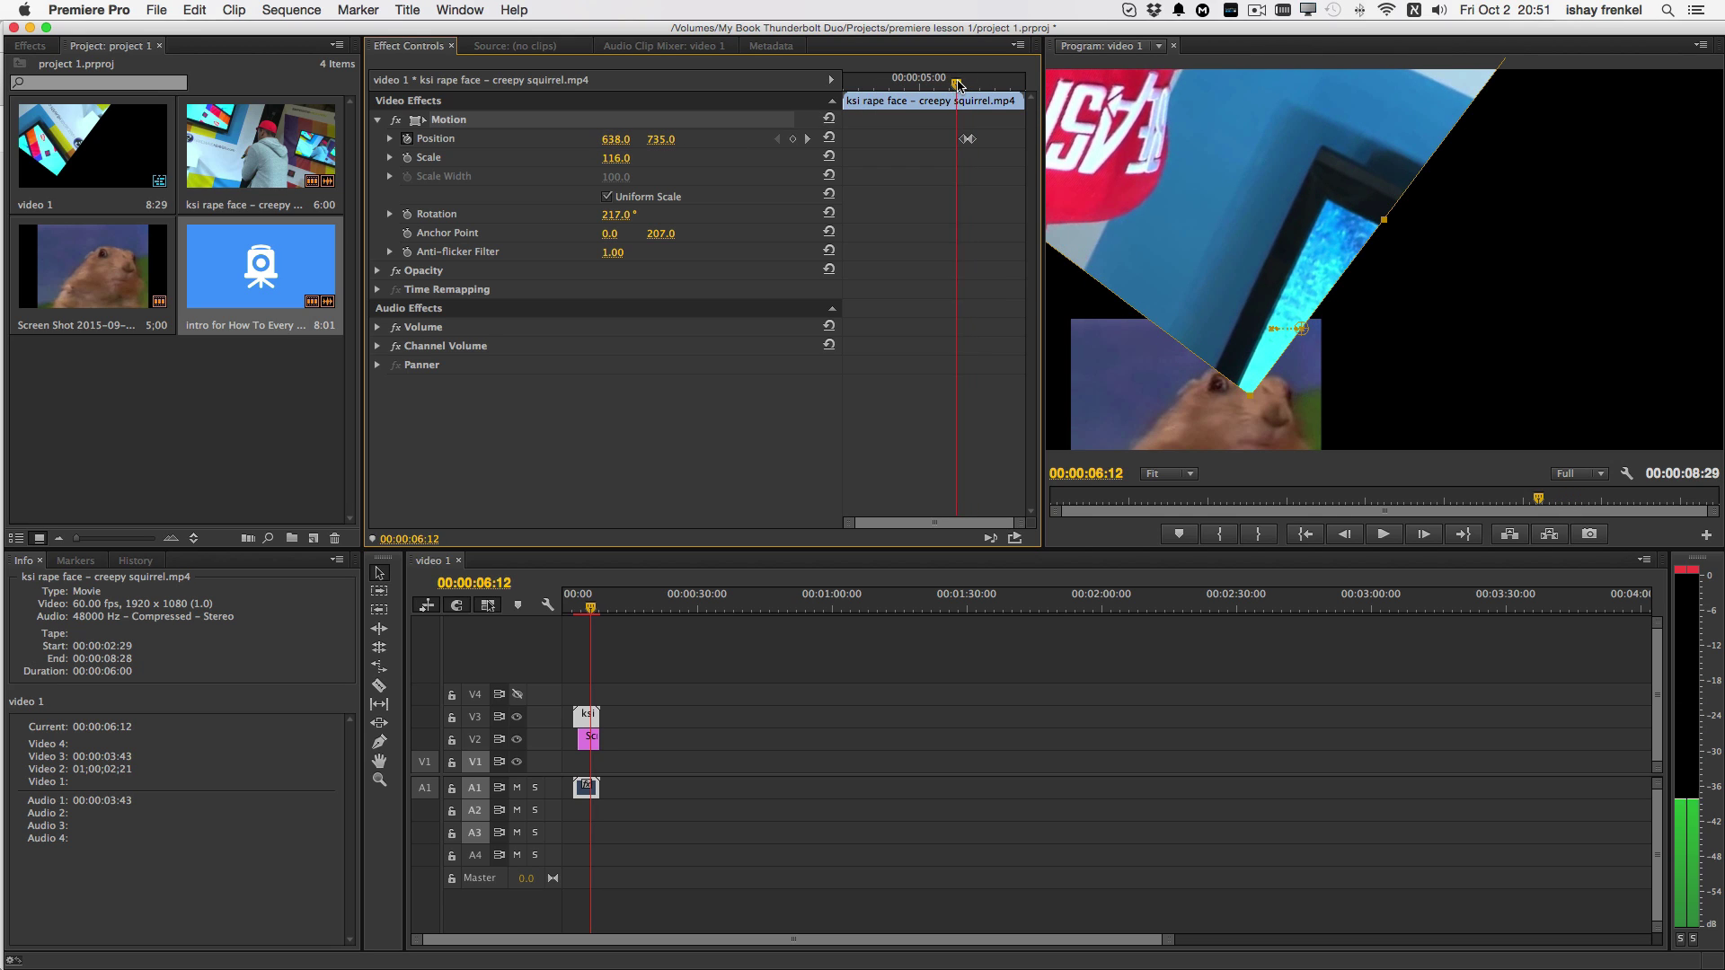
drag(971, 84, 981, 83)
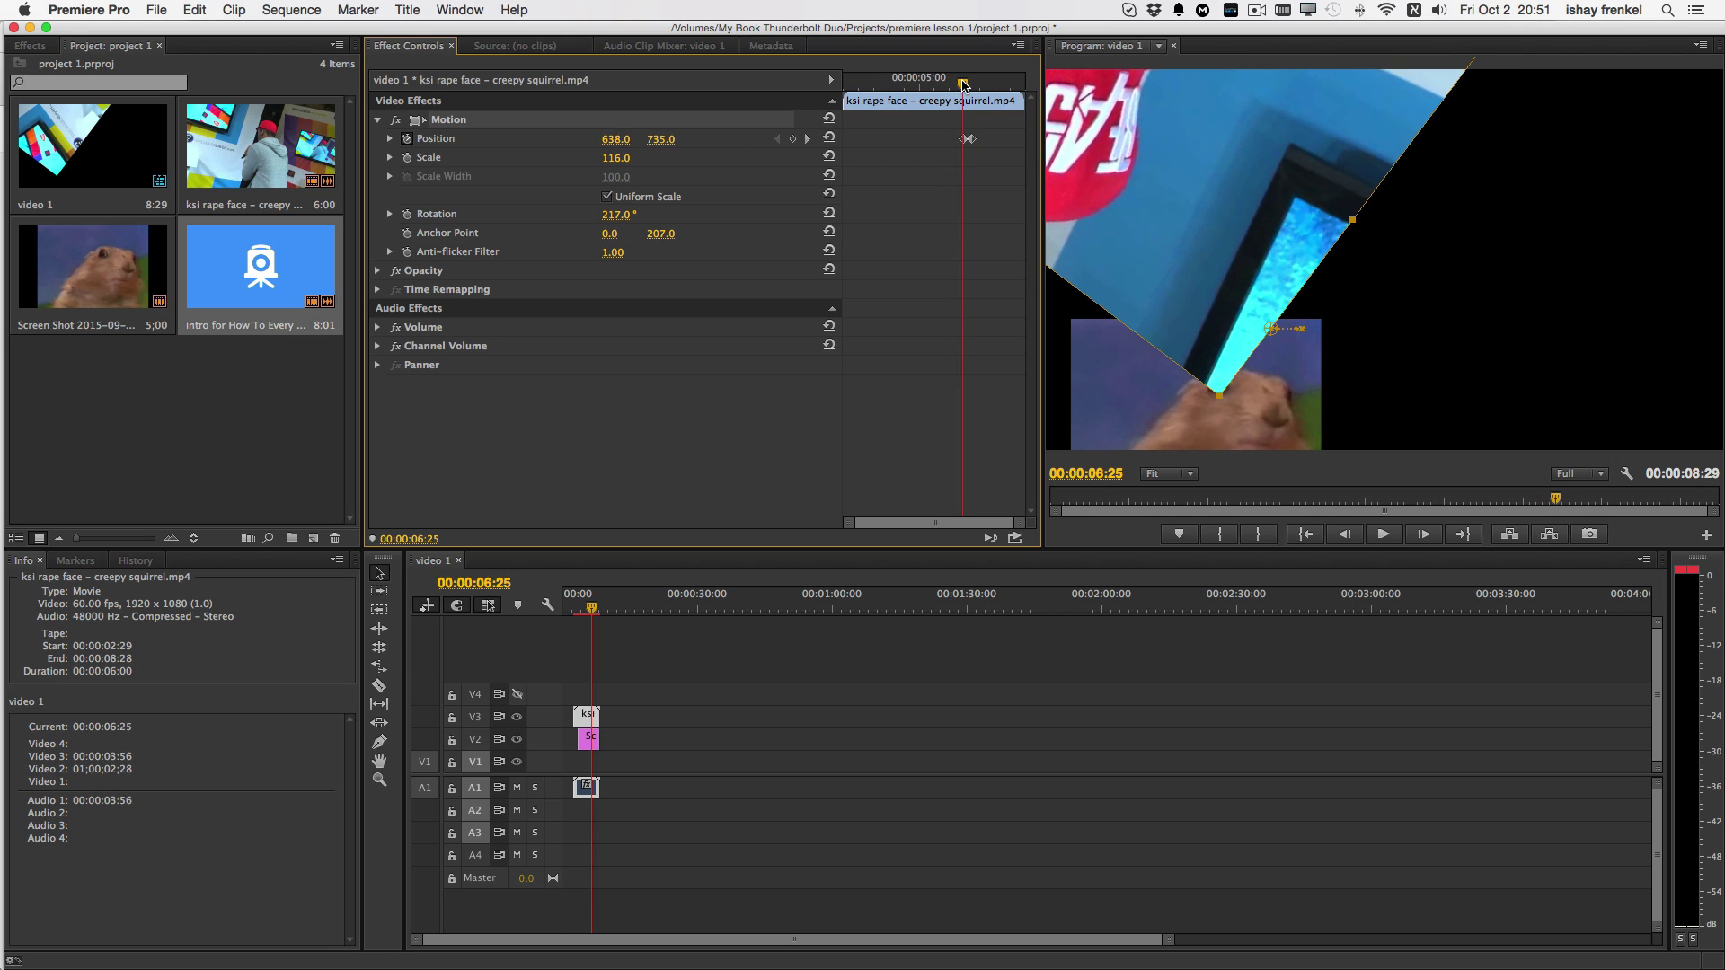